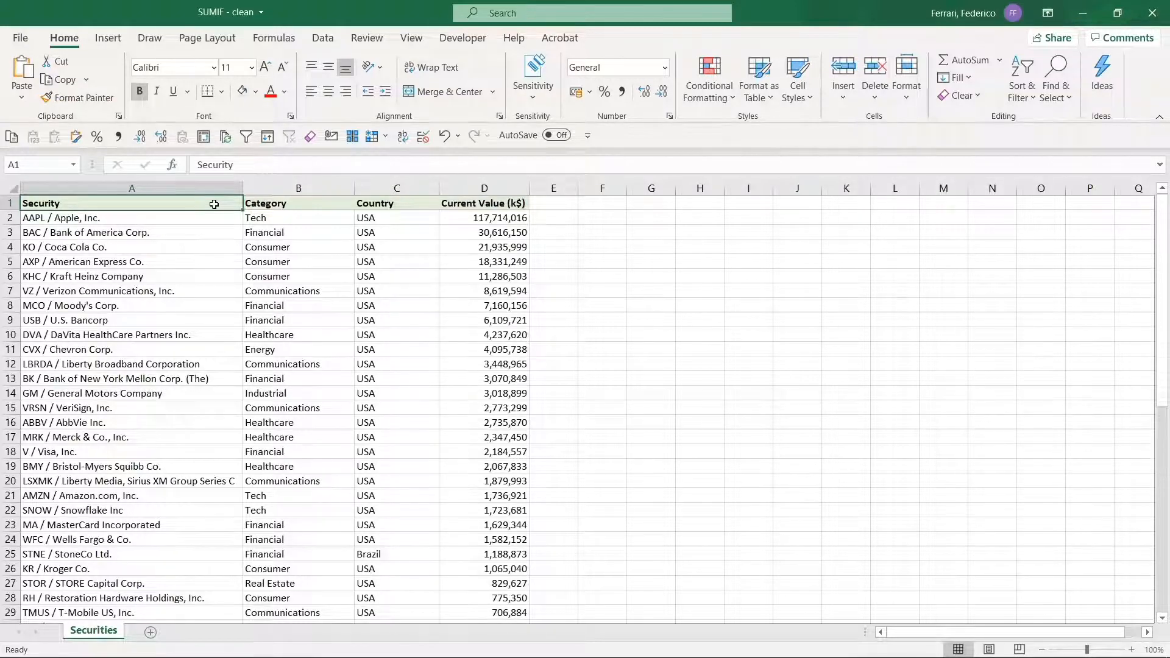
pyautogui.press('Right')
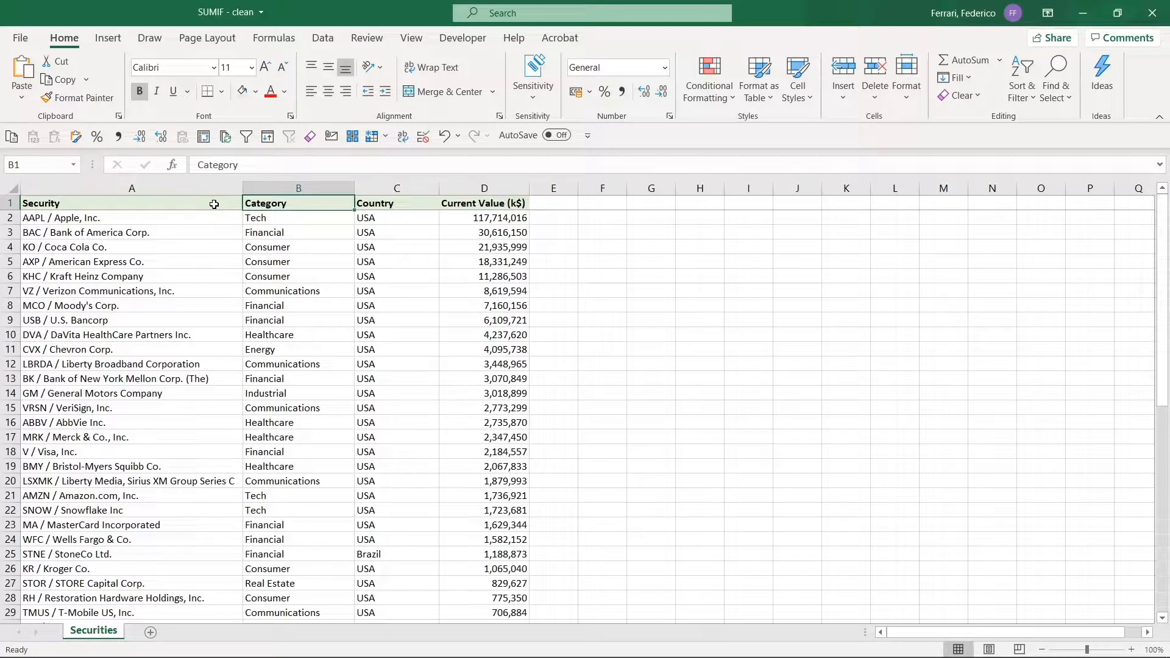
pyautogui.press('Right')
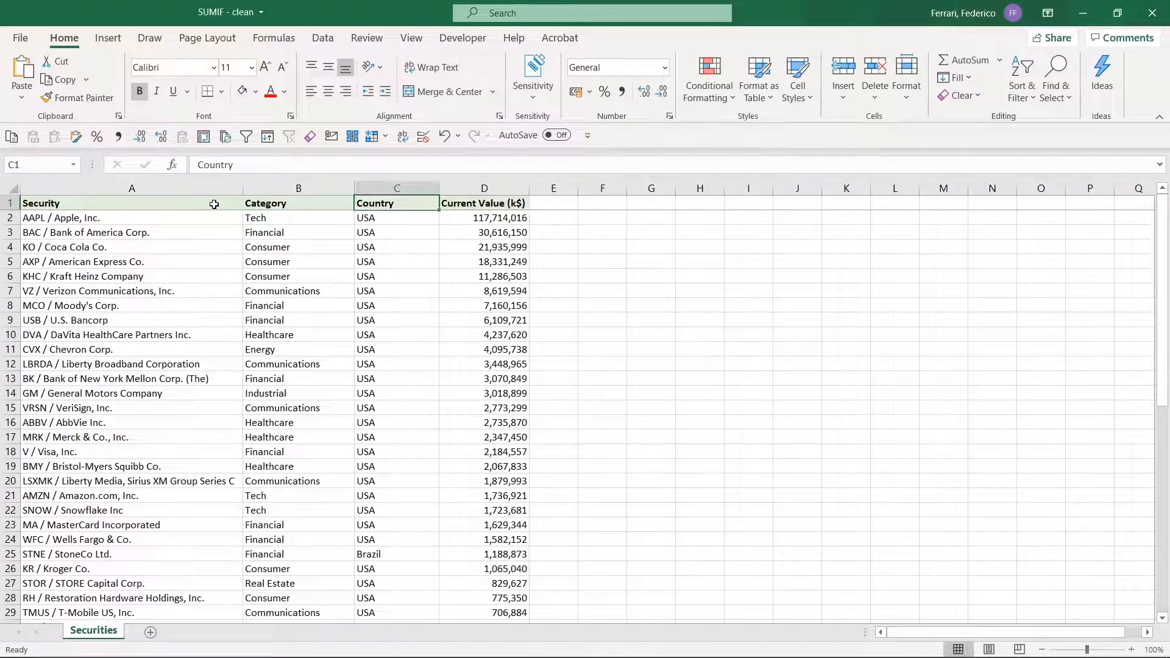
pyautogui.press('Right')
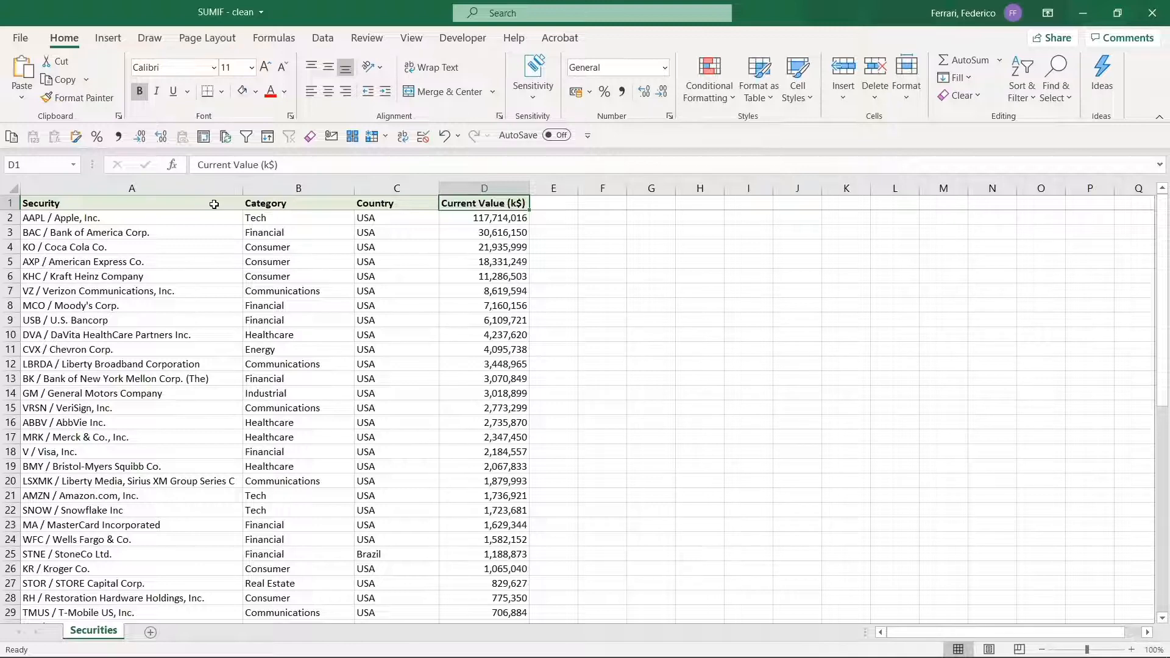
pyautogui.click(221, 202)
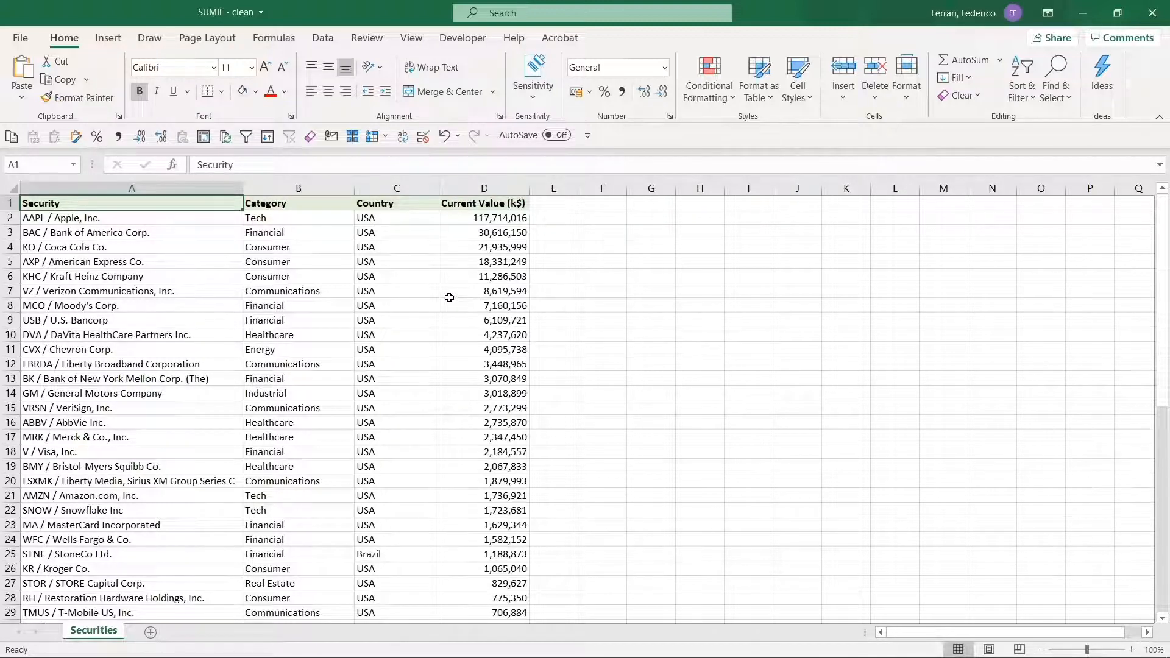
# - Enter the label Communications in cell B50, below the securities table
pyautogui.scroll(-9, 449, 298)
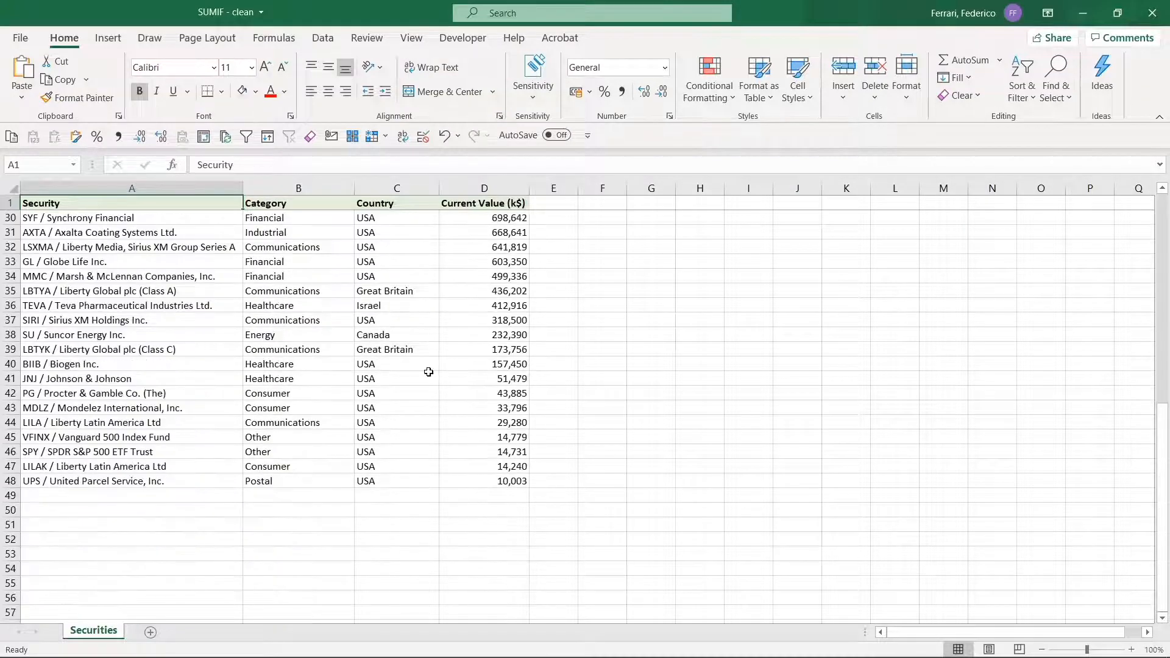
pyautogui.click(282, 510)
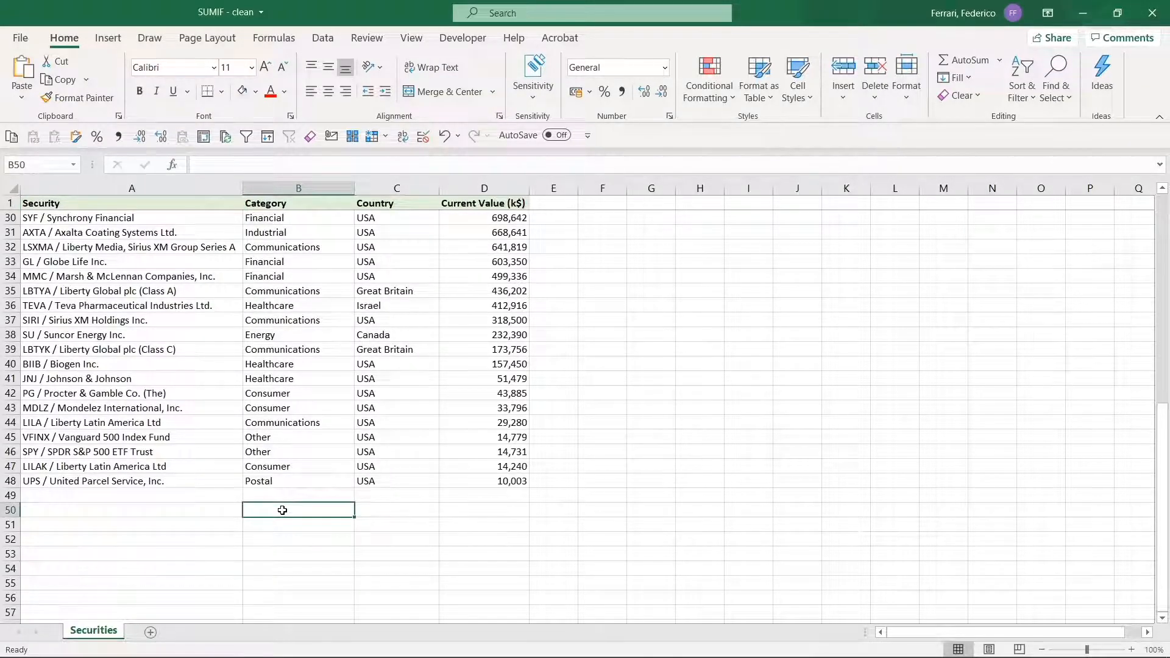
pyautogui.write('Commun')
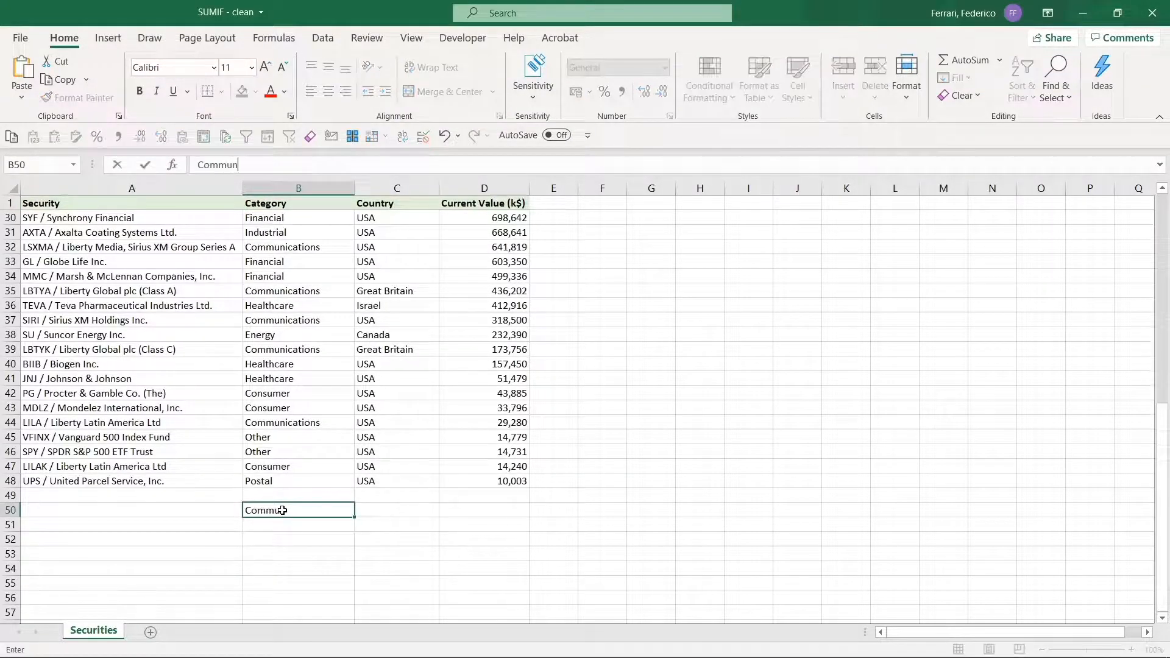
pyautogui.write('ications')
pyautogui.press('Tab')
# - Start a SUMIF formula in D50 with the category cells B2:B48 as its range
pyautogui.press('Tab')
pyautogui.write('=sum')
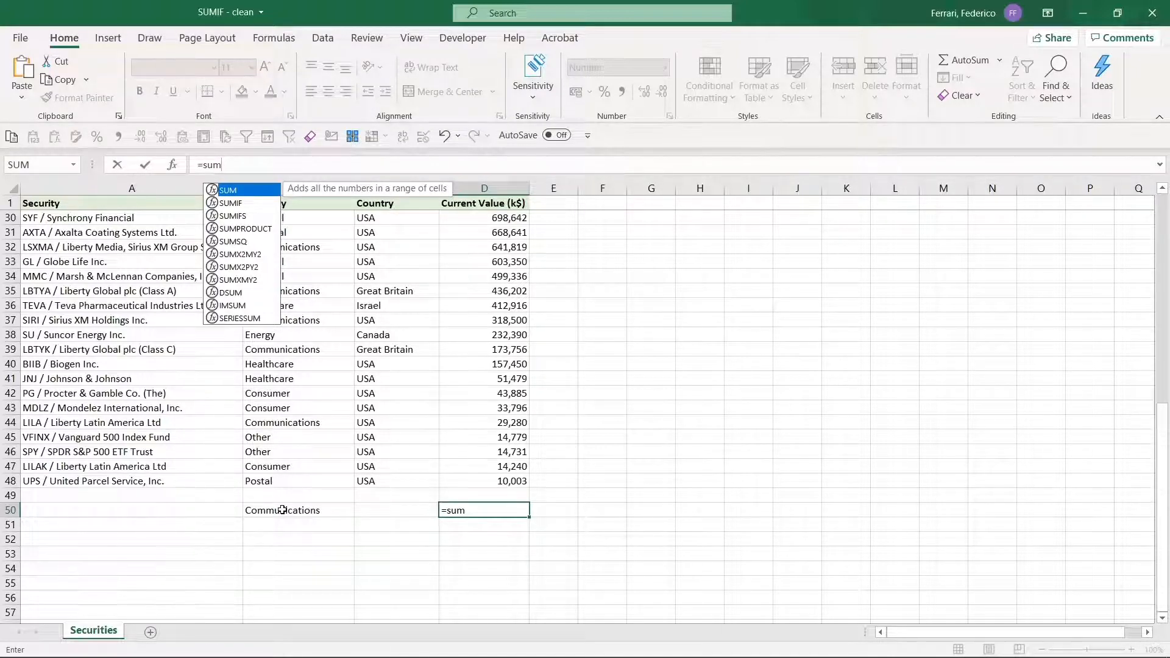
pyautogui.press('Down')
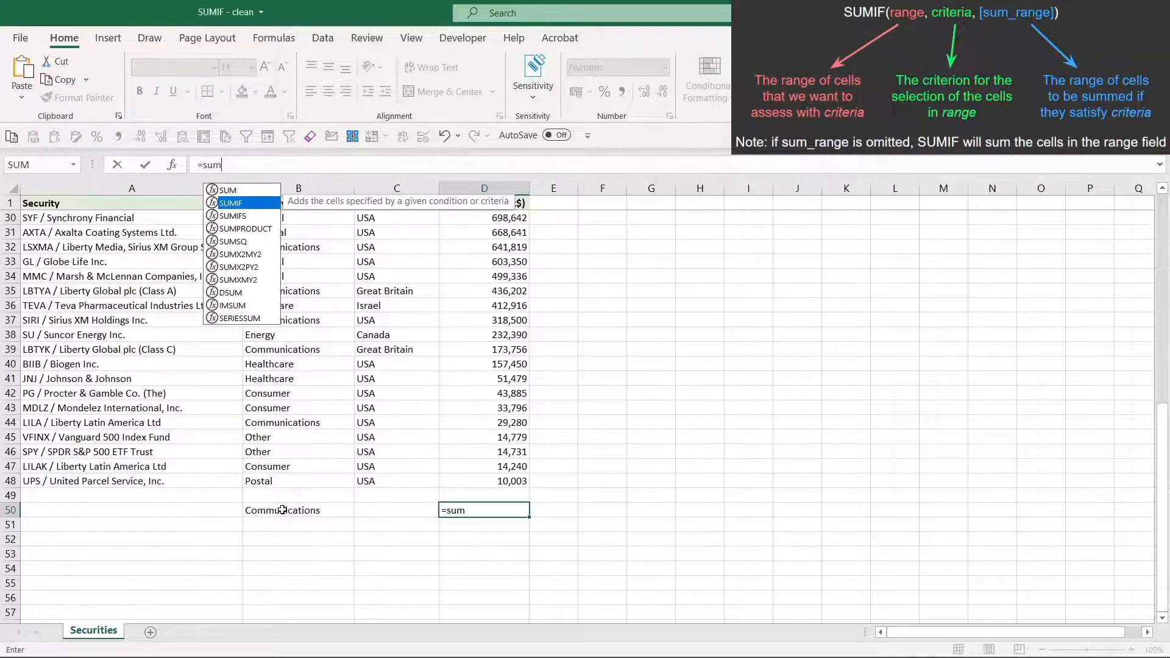
pyautogui.press('Tab')
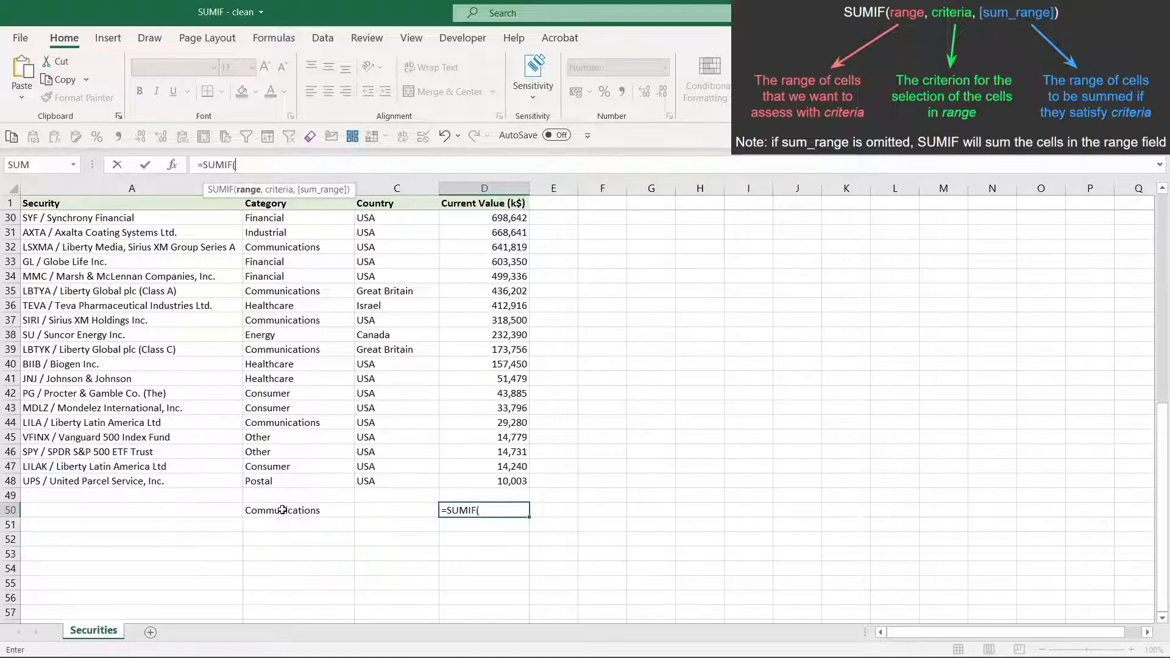
pyautogui.click(290, 203)
pyautogui.press('Down')
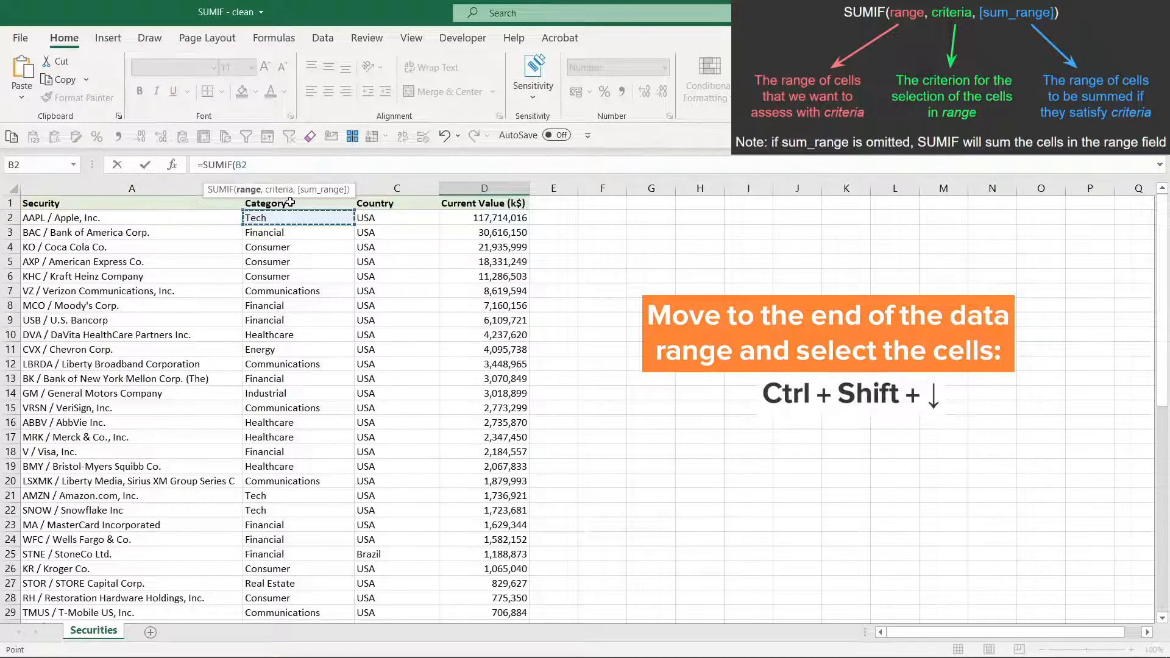
pyautogui.hotkey('ctrl', 'shift', 'Down')
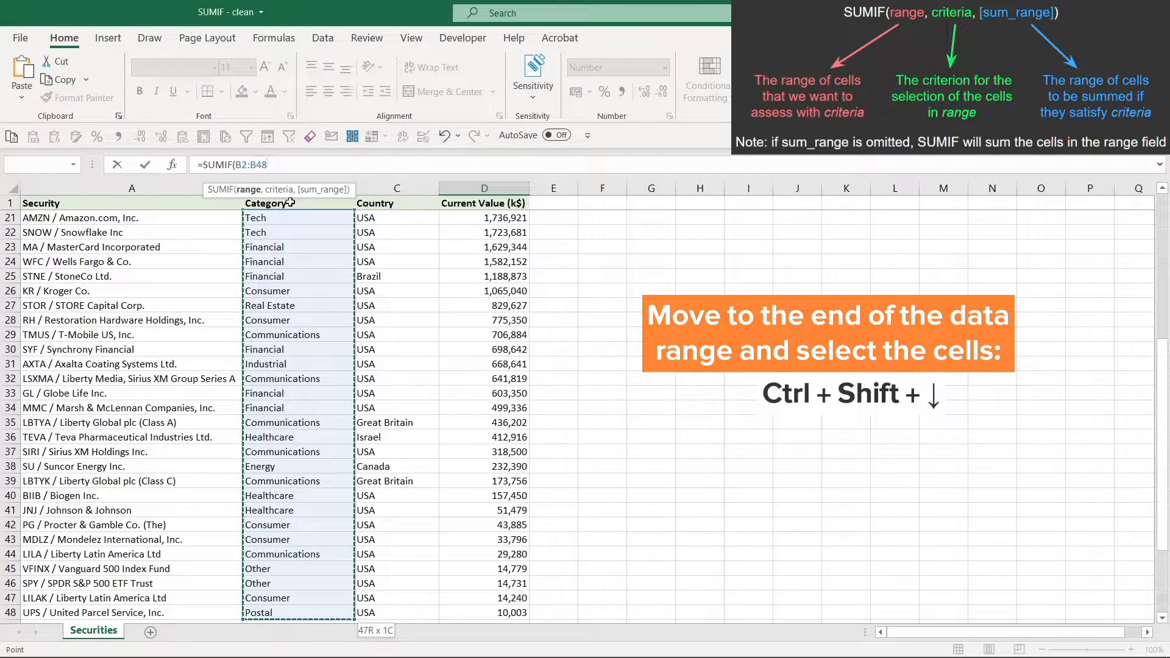
pyautogui.write(',')
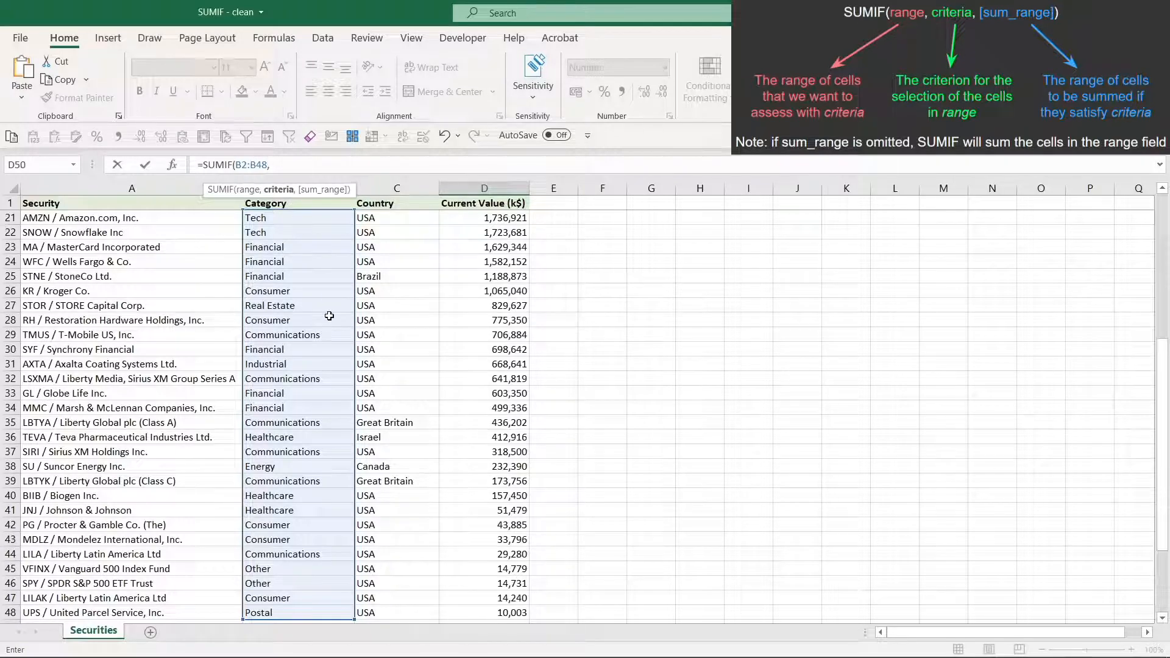
pyautogui.scroll(-8, 329, 316)
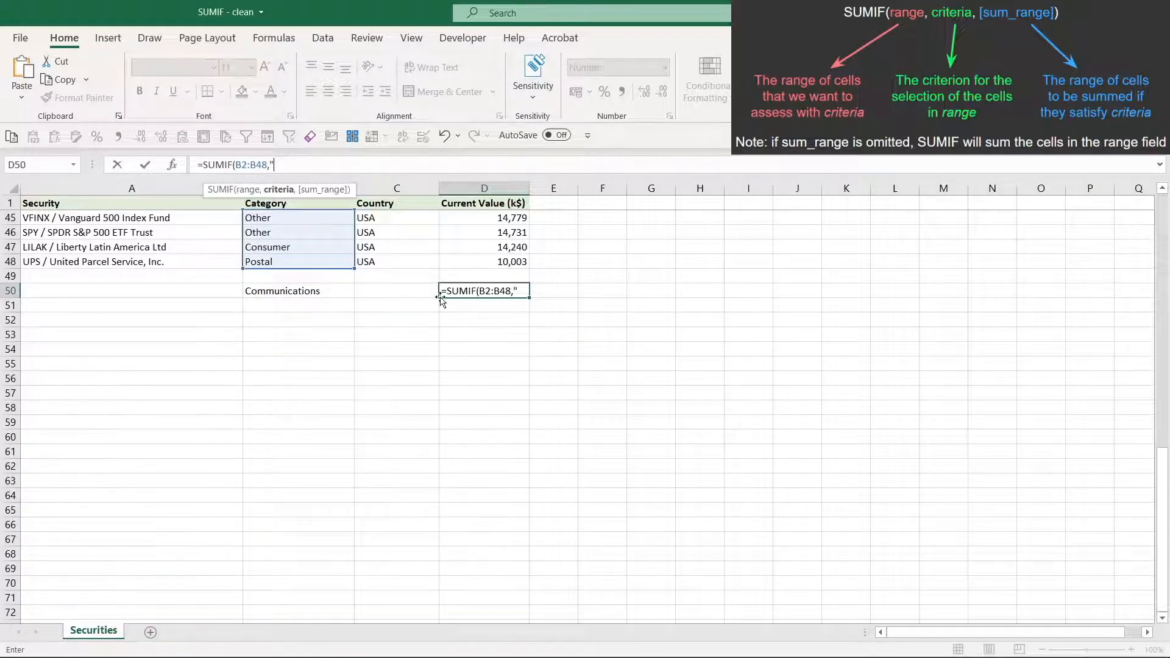
pyautogui.write('Com')
pyautogui.press('BackSpace')
pyautogui.press('BackSpace')
pyautogui.press('BackSpace')
pyautogui.press('BackSpace')
# - Complete the SUMIF formula with B50 as the criteria and the current values D2:D48 as the sum range
pyautogui.click(333, 291)
pyautogui.write(',')
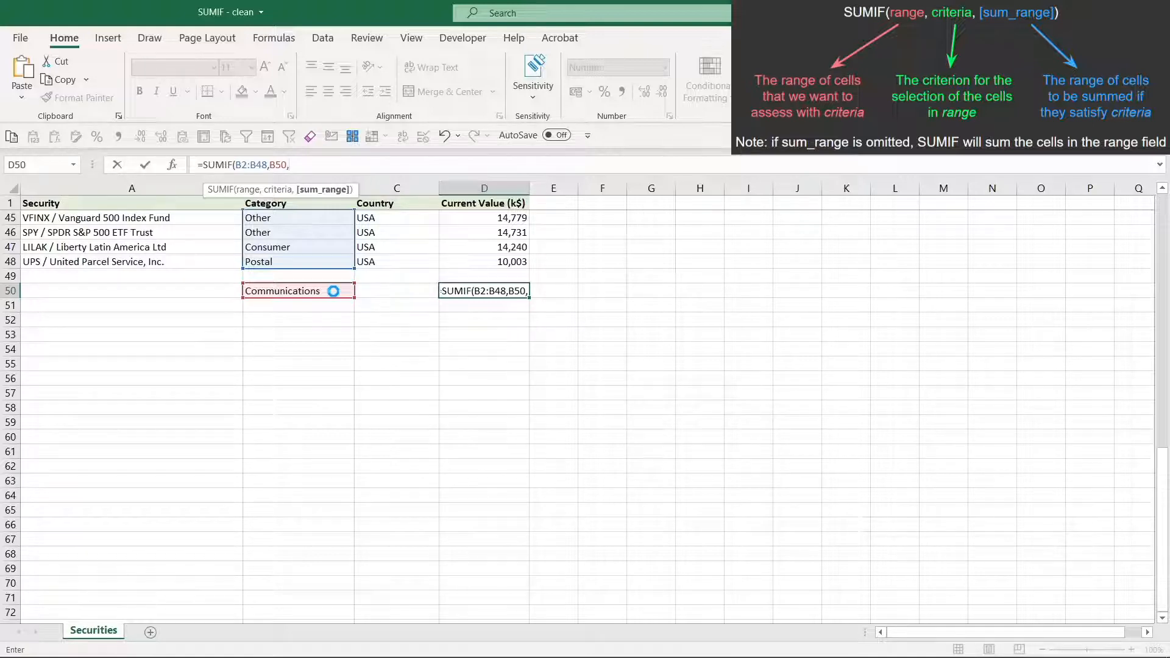
pyautogui.press('Up')
pyautogui.press('Up')
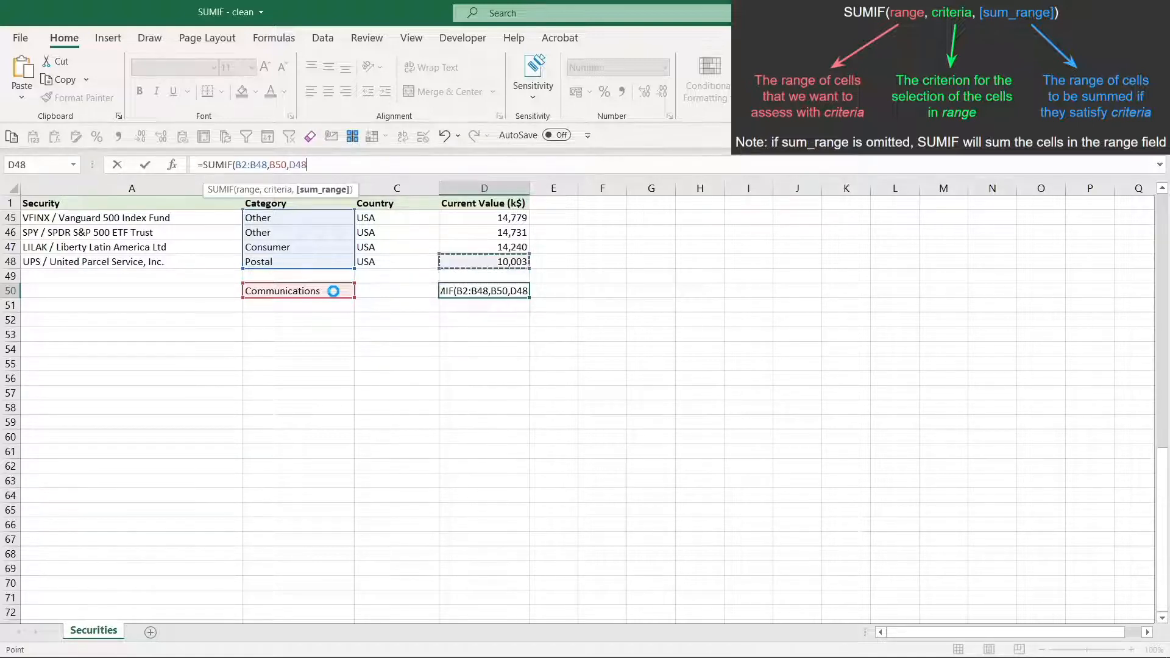
pyautogui.hotkey('ctrl', 'shift', 'Up')
pyautogui.hotkey('shift', 'Down')
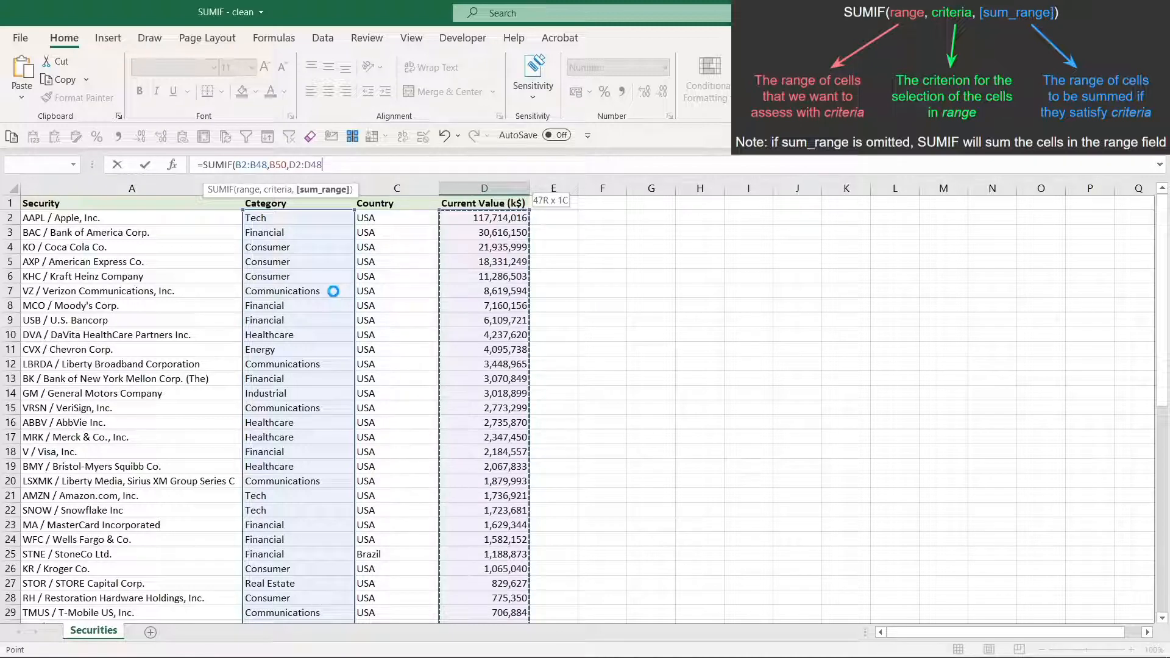
pyautogui.write(')')
pyautogui.press('Return')
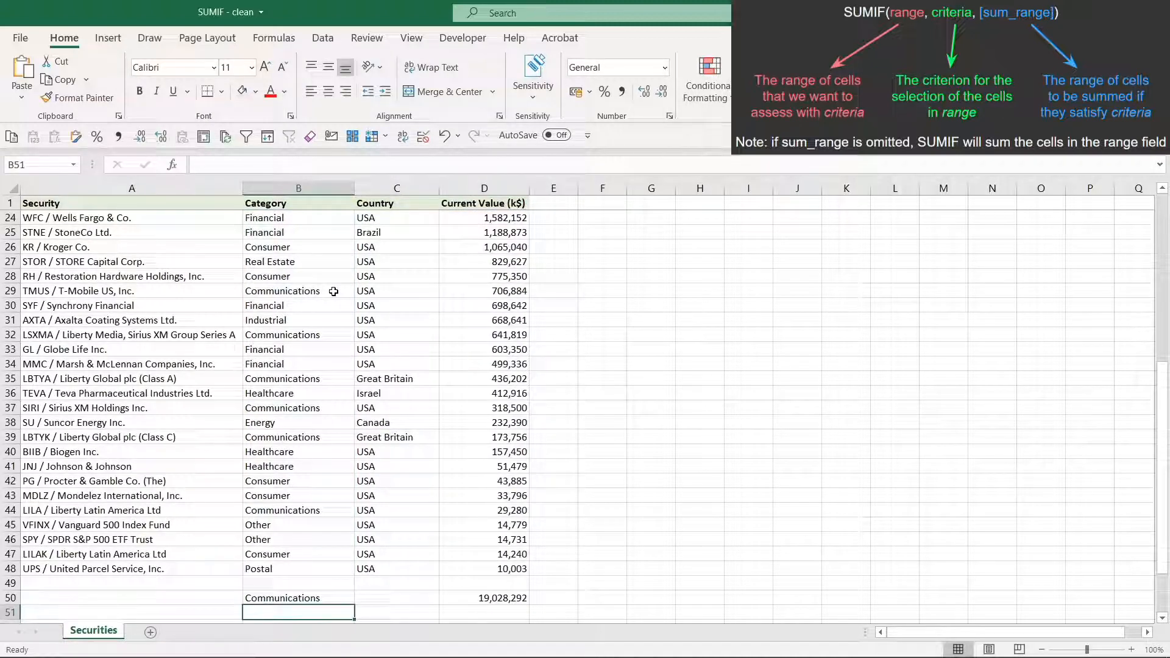
# - Shorten the sum range of the SUMIF formula in D50 to D2:D37
pyautogui.press('Right')
pyautogui.press('Up')
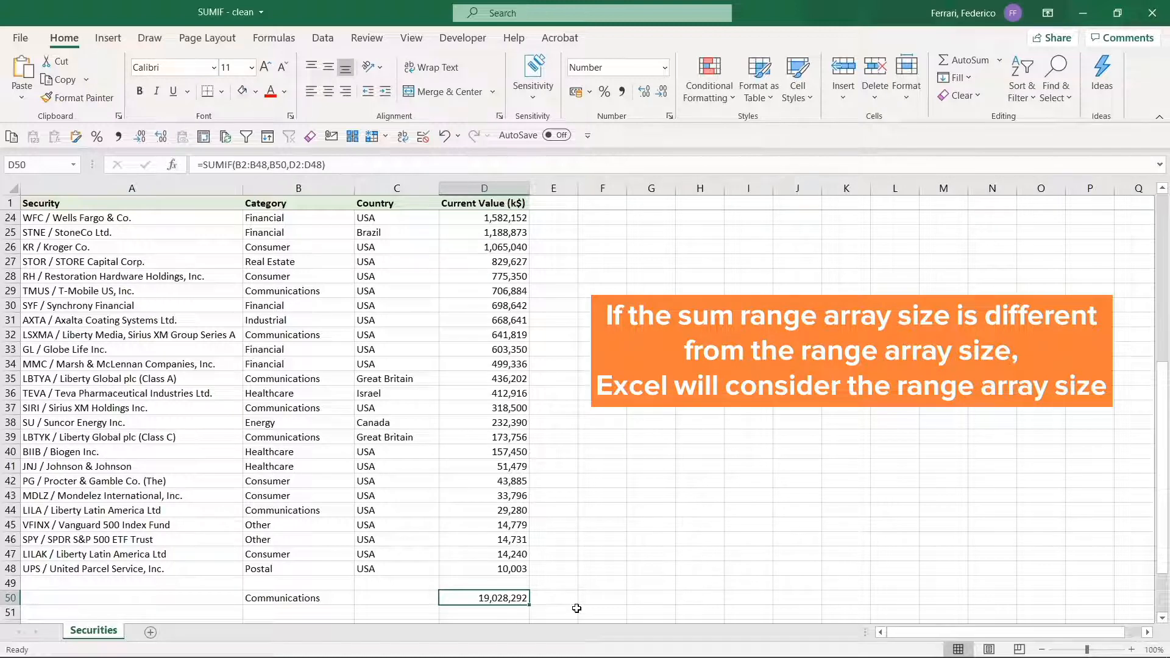
pyautogui.press('F2')
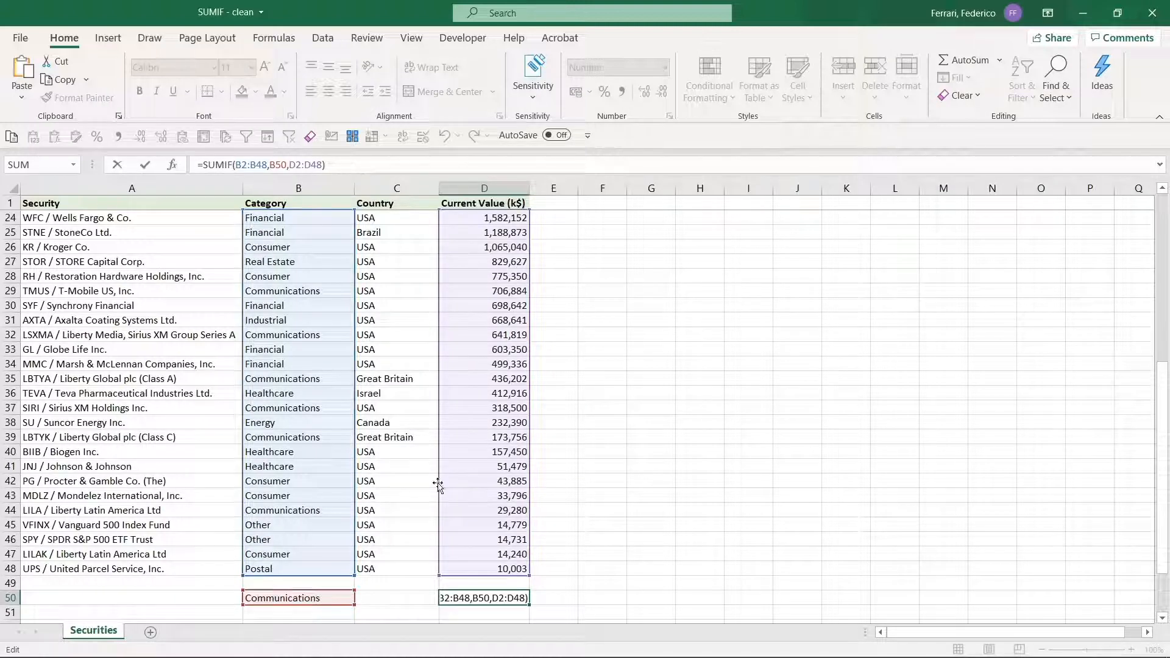
pyautogui.moveTo(526, 573); pyautogui.dragTo(541, 414)
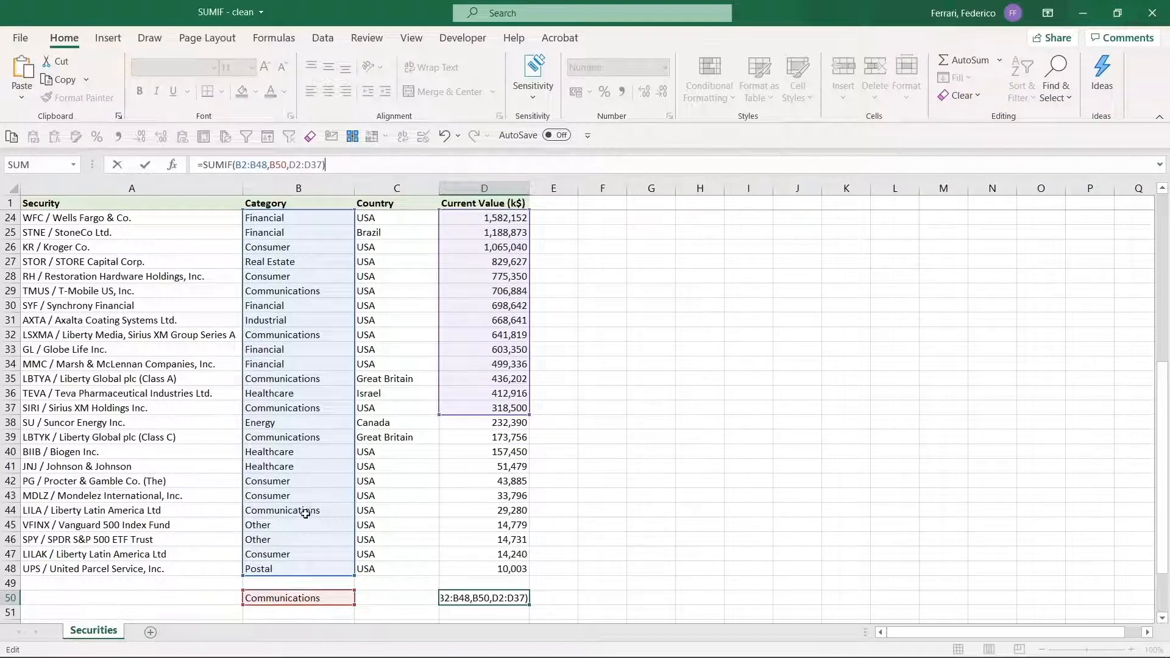
pyautogui.press('Return')
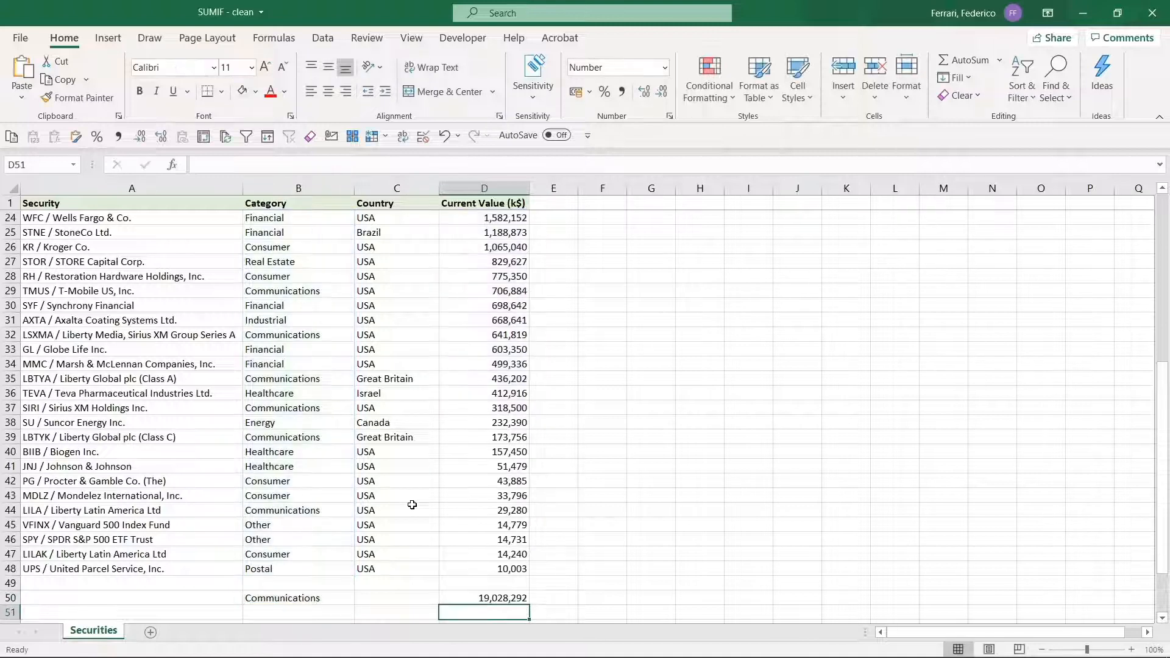
# - Reduce the sum range of the SUMIF formula in D50 to the single cell D2 and review its referenced cells
pyautogui.doubleClick(485, 598)
pyautogui.scroll(1, 535, 440)
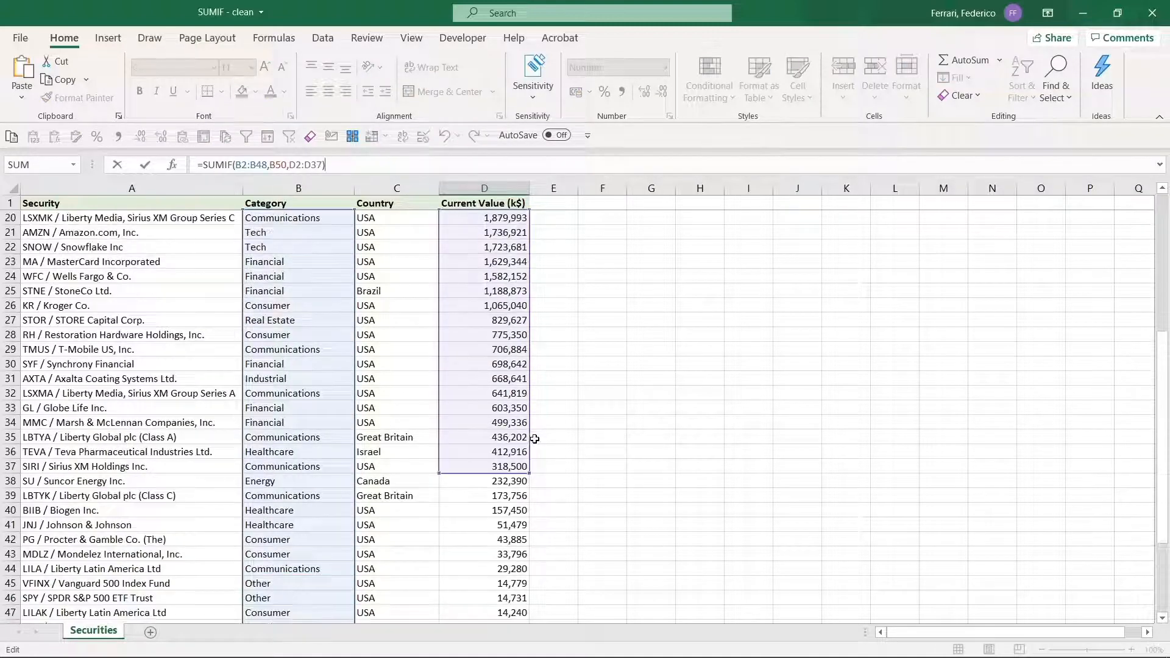
pyautogui.moveTo(530, 470); pyautogui.dragTo(522, 208)
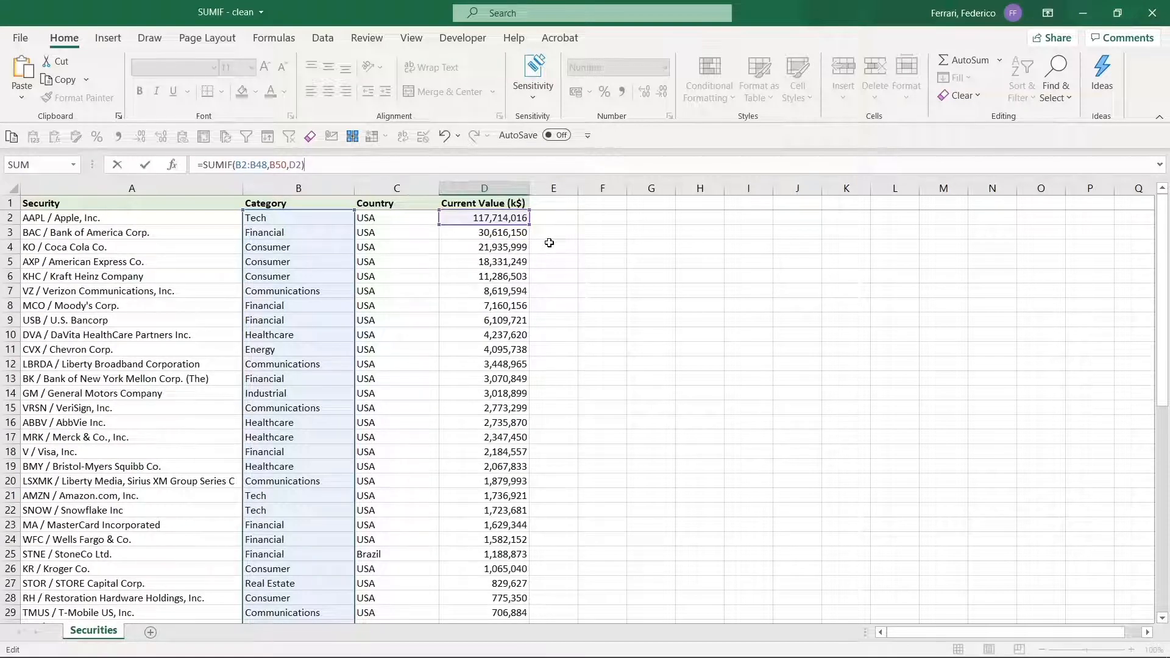
pyautogui.press('Return')
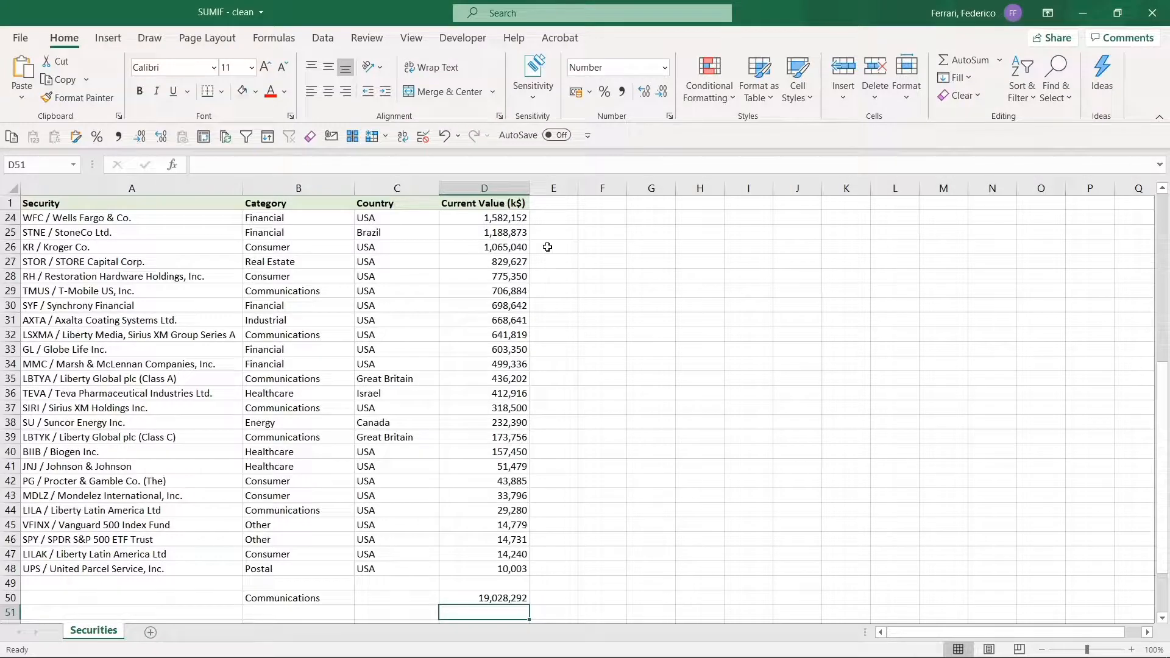
pyautogui.scroll(-2, 602, 496)
pyautogui.press('Up')
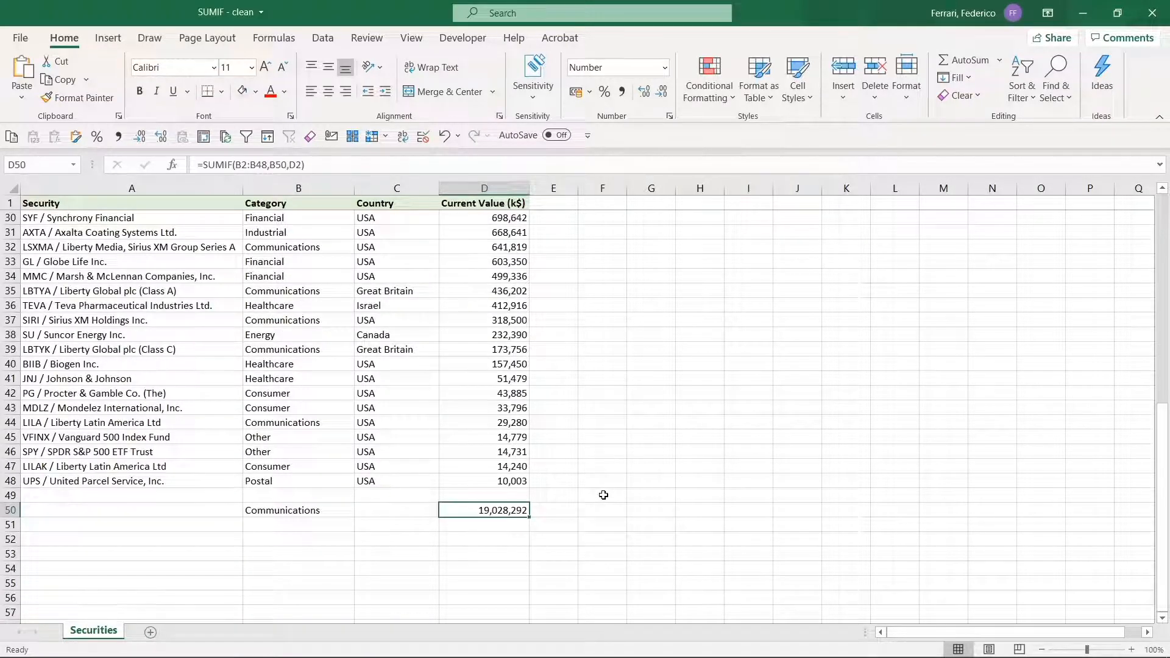
pyautogui.press('F2')
pyautogui.scroll(9, 603, 494)
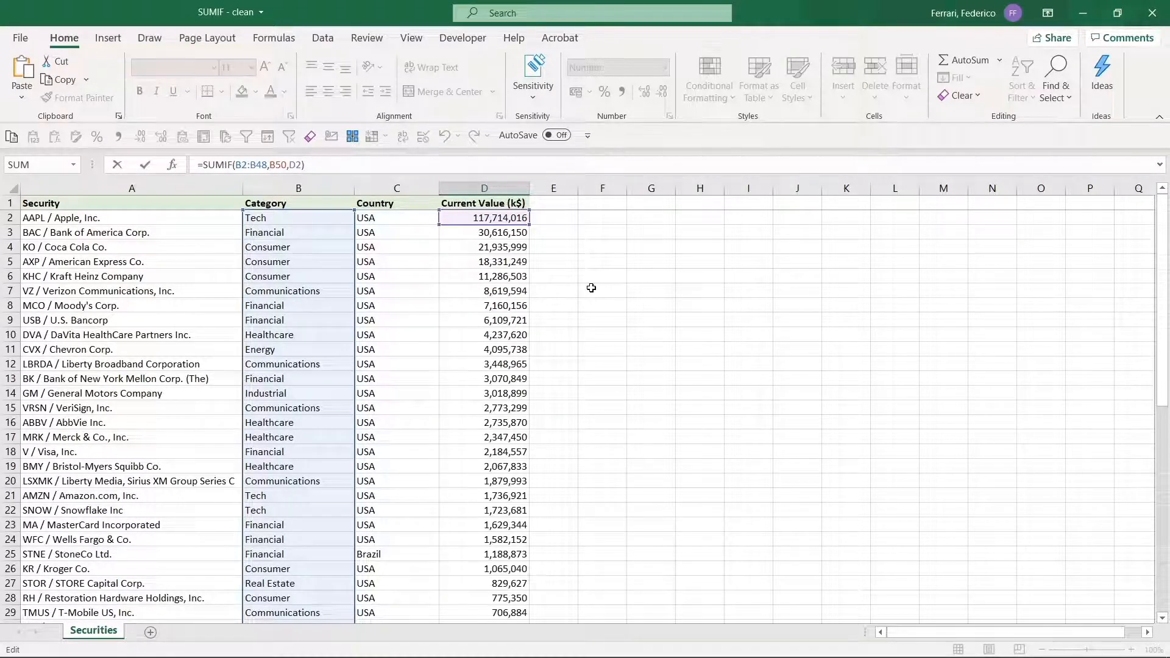
pyautogui.hotkey('ctrl', 'Return')
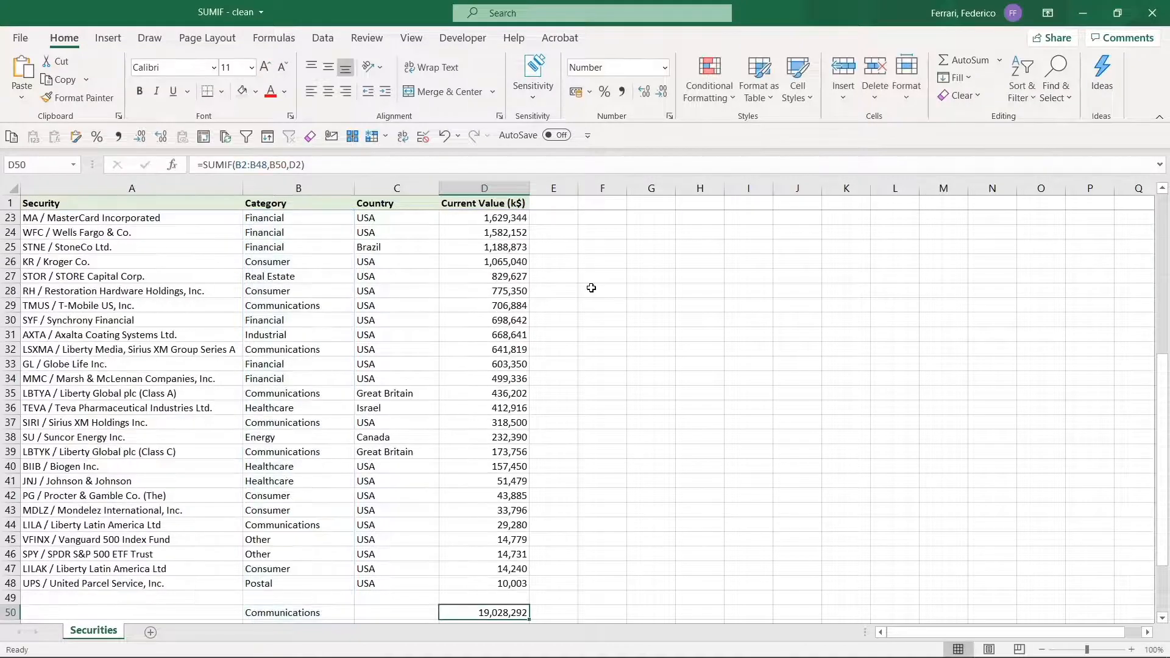
# - Undo the last two sum range edits in D50 and check the ranges its formula references
pyautogui.hotkey('ctrl', 'z')
pyautogui.hotkey('ctrl', 'z')
pyautogui.press('F2')
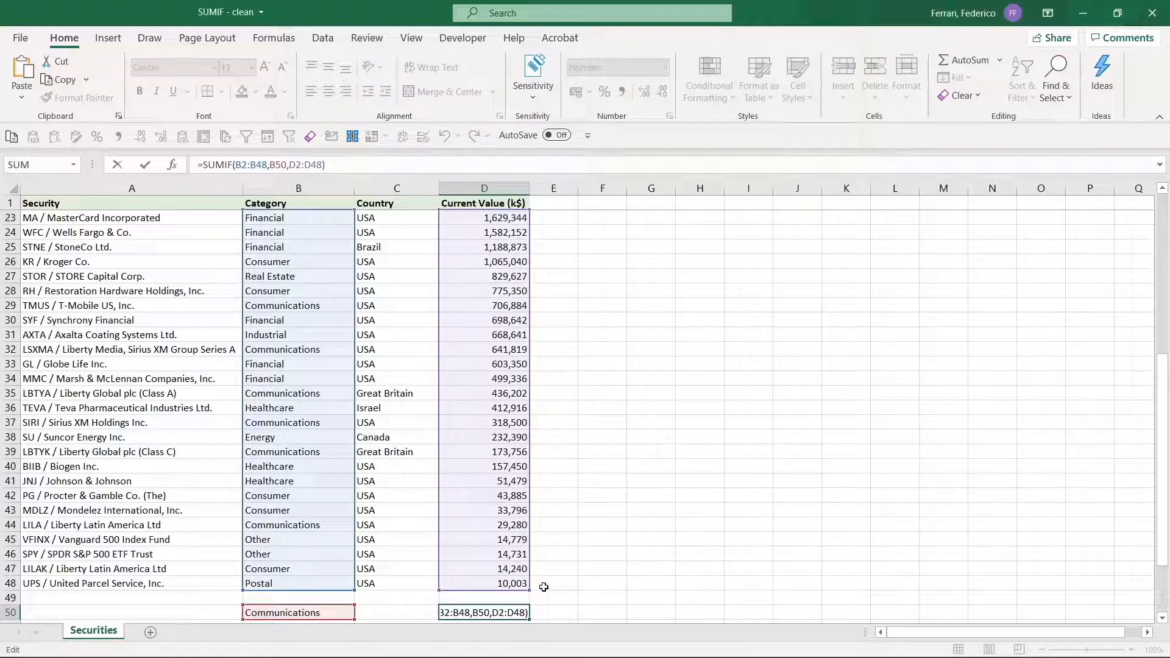
pyautogui.hotkey('ctrl', 'Return')
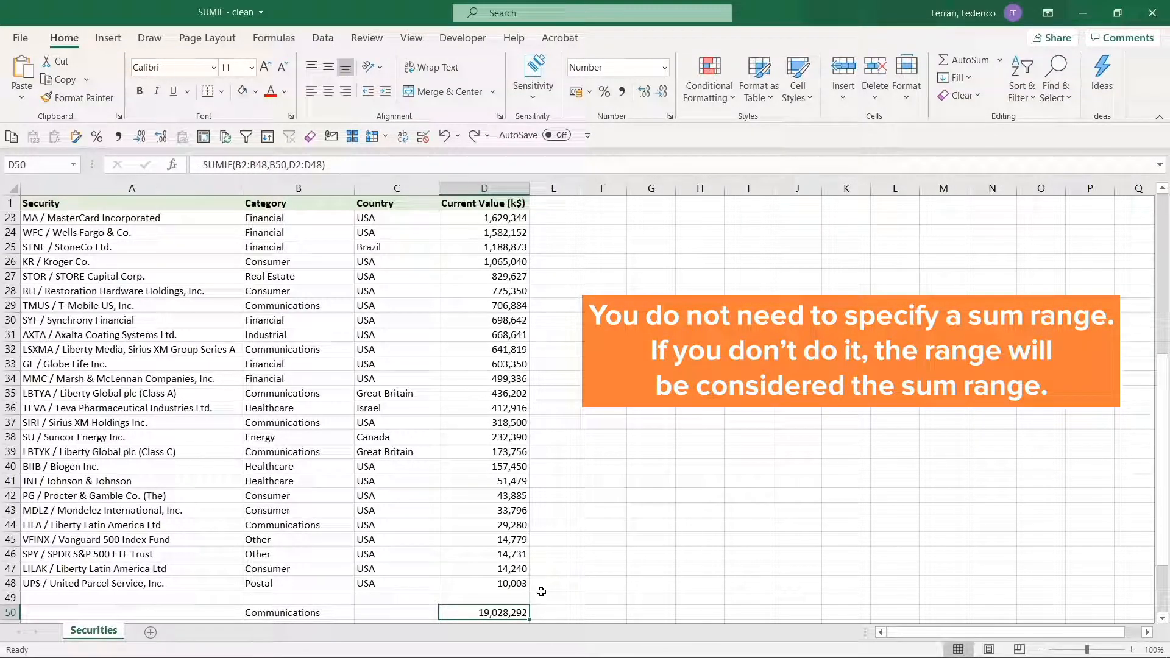
pyautogui.press('F2')
pyautogui.press('Left')
pyautogui.press('Left')
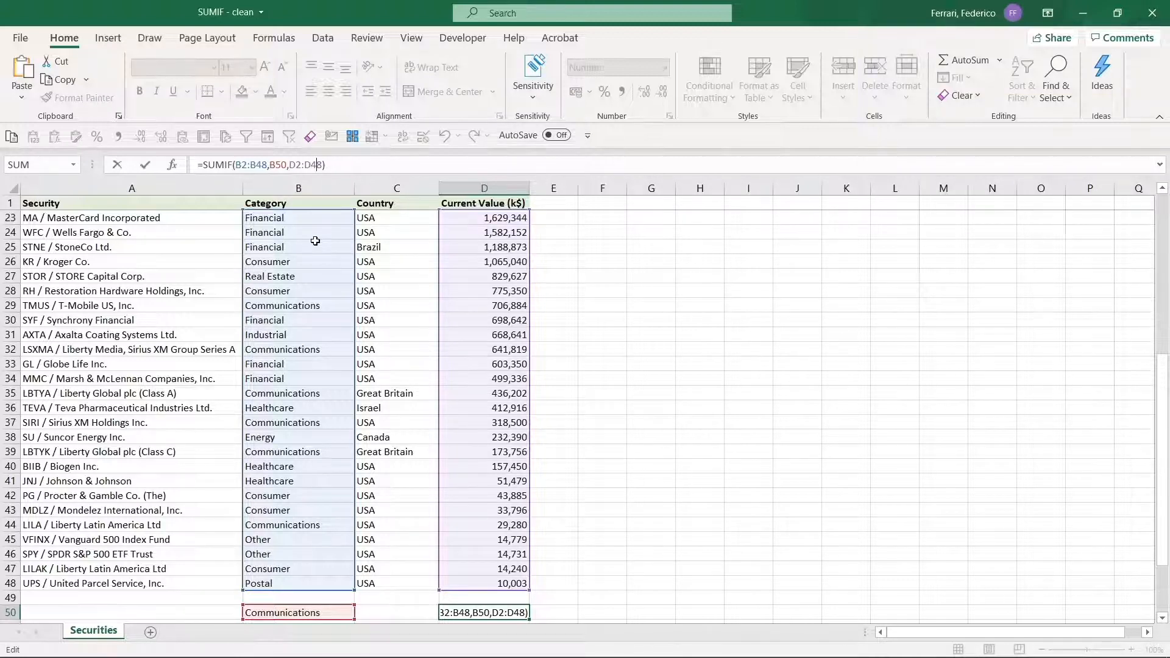
pyautogui.hotkey('ctrl', 'Return')
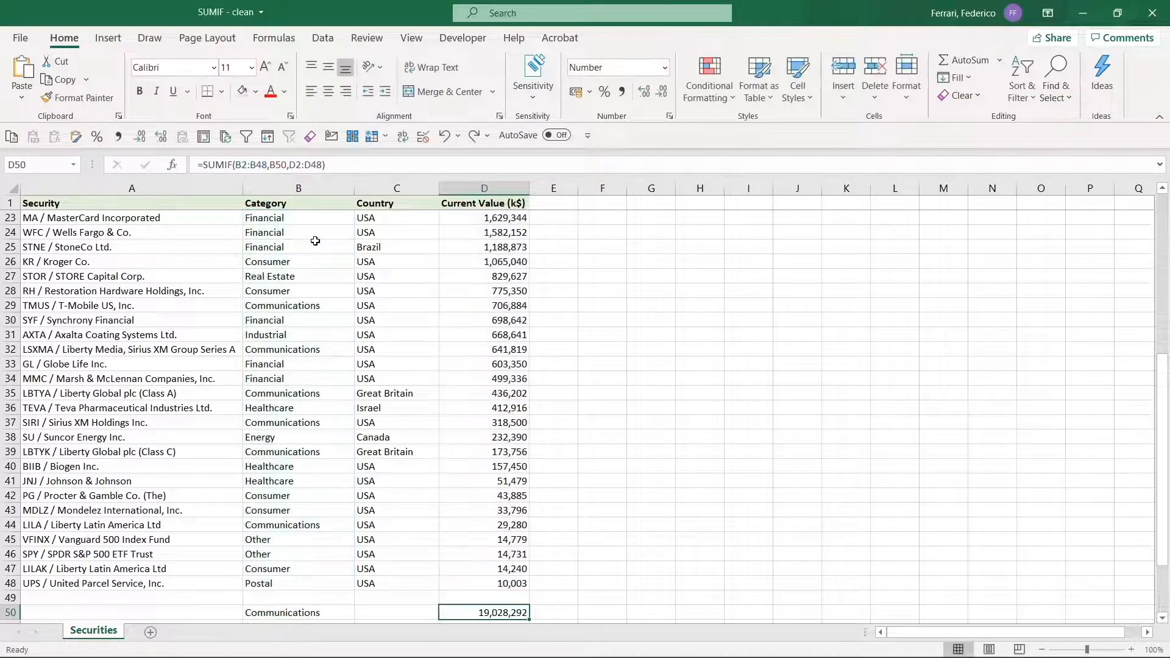
# - Enter the label 1B$ in cell B51, under the Communications label
pyautogui.scroll(-5, 299, 360)
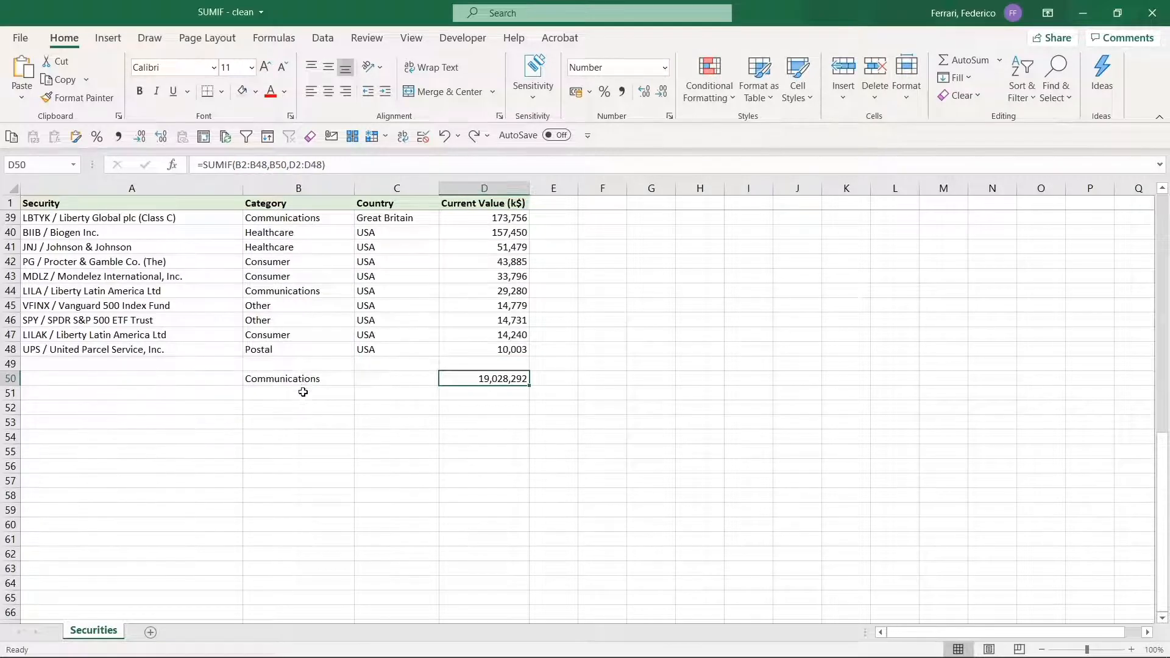
pyautogui.click(303, 392)
pyautogui.write('1B$')
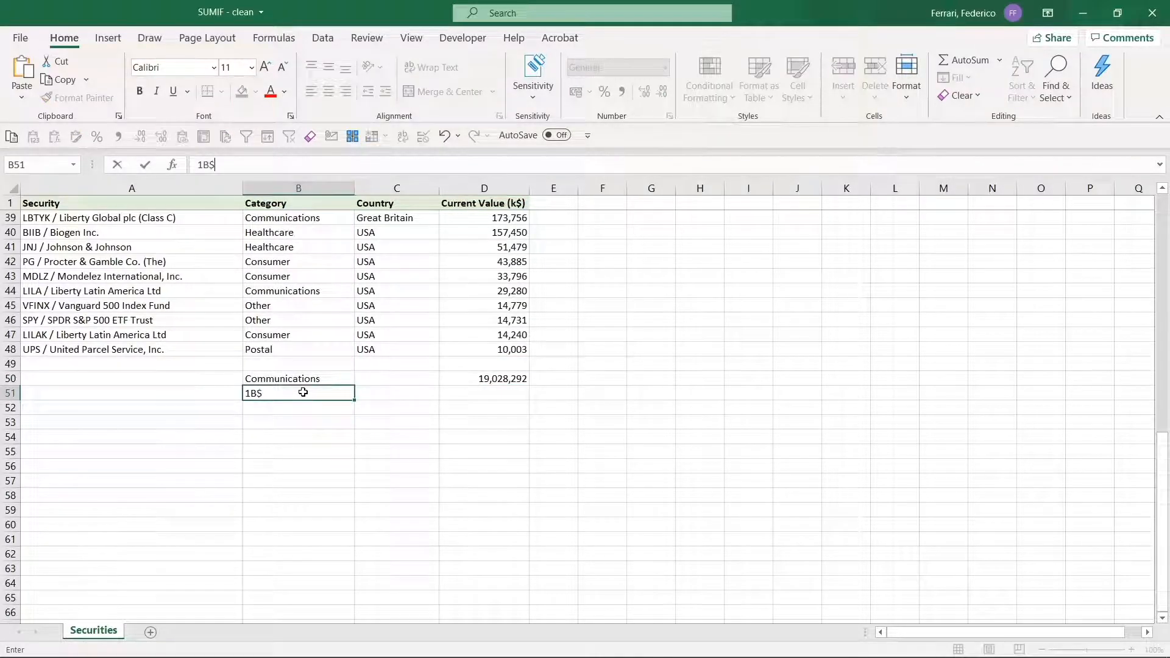
pyautogui.press('Tab')
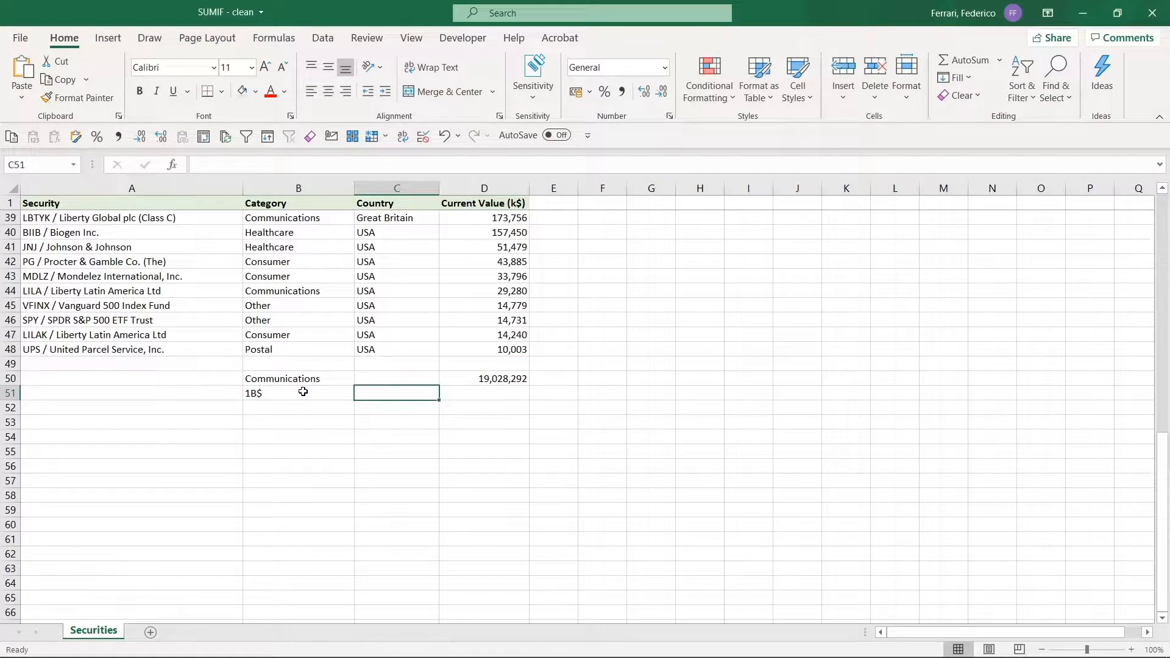
# - Enter =SUMIF(D2:D48,">1000000") in cell D51 to total the current values above the 1B$ threshold
pyautogui.press('Tab')
pyautogui.write('=')
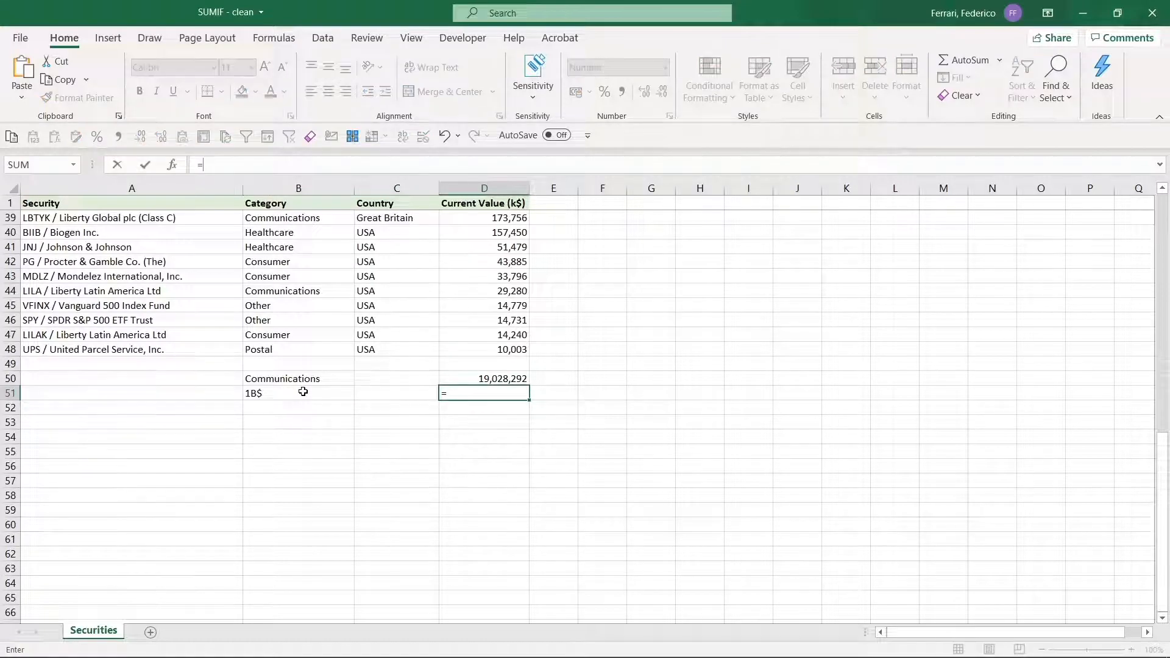
pyautogui.write('sum')
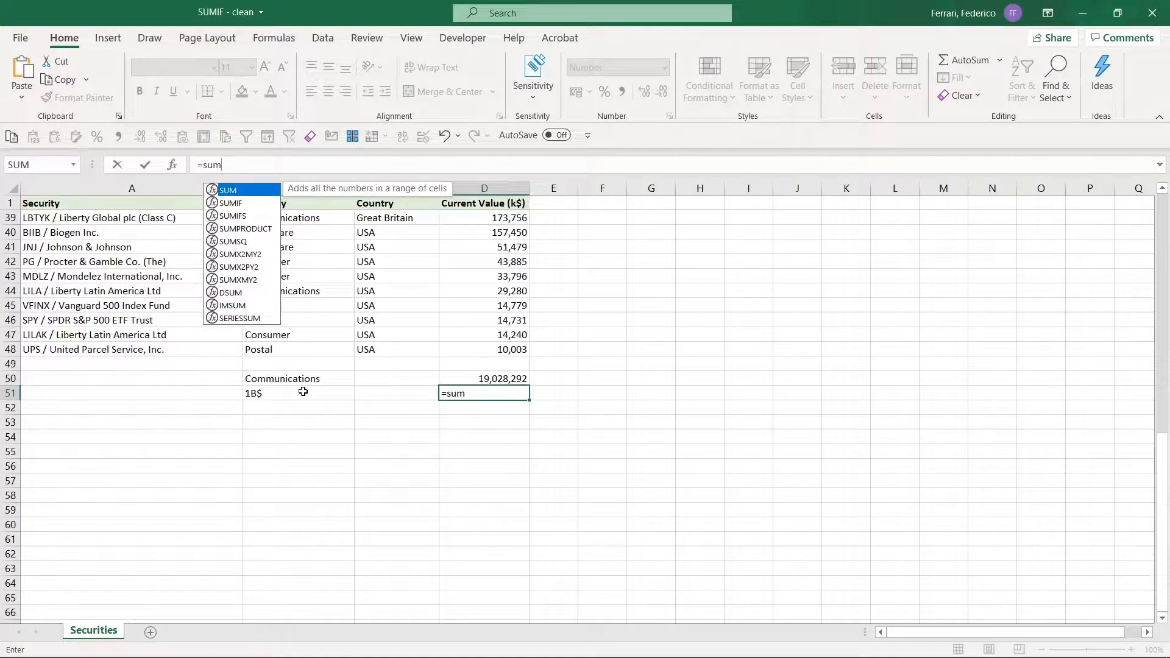
pyautogui.write('if(')
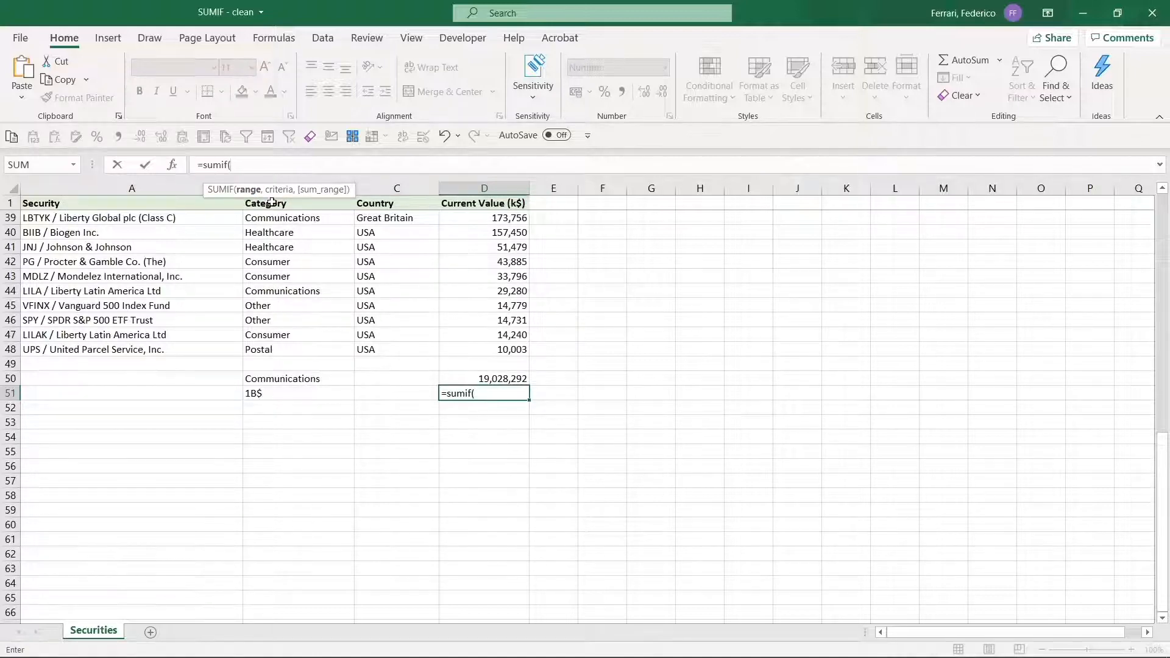
pyautogui.click(494, 346)
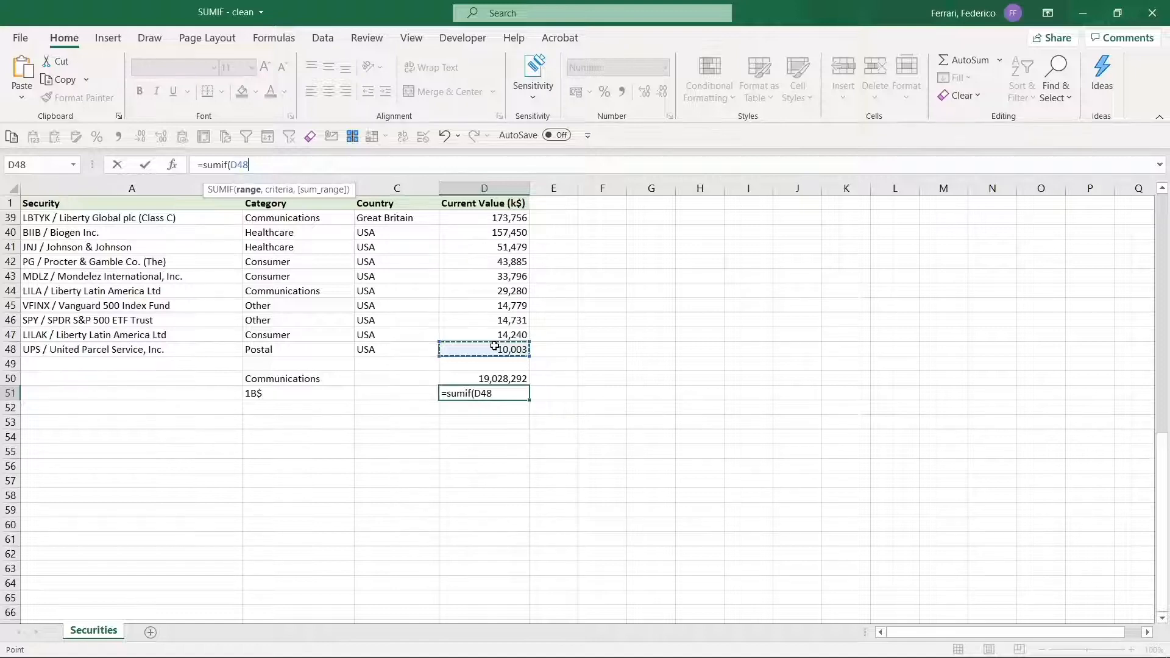
pyautogui.hotkey('ctrl', 'shift', 'Up')
pyautogui.hotkey('shift', 'Down')
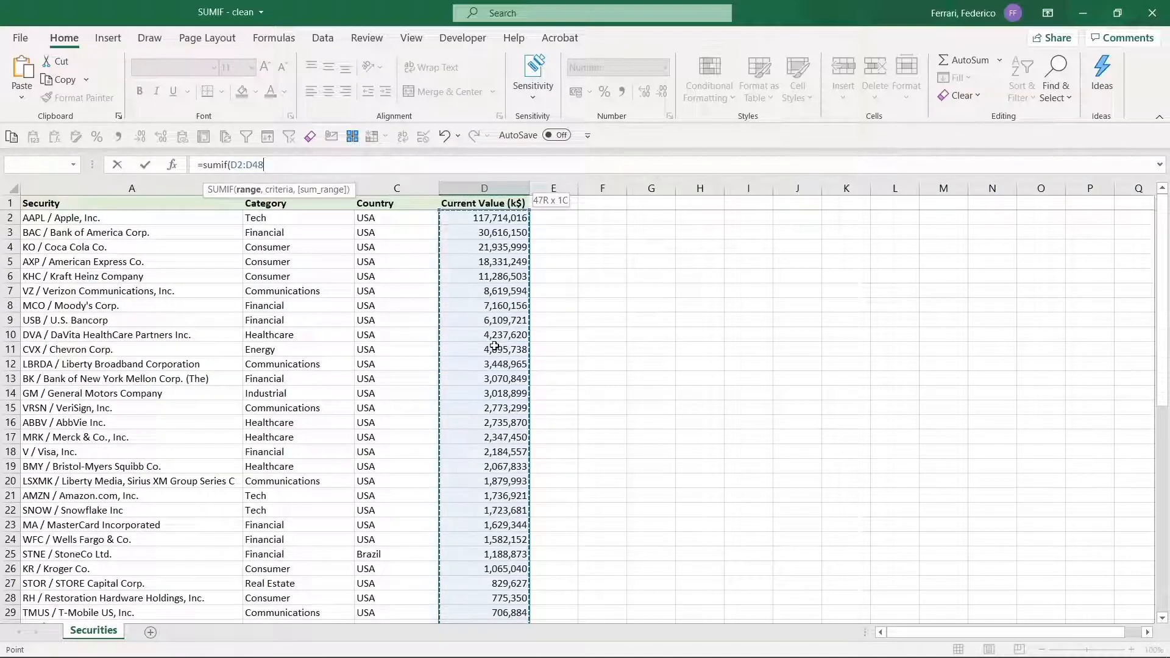
pyautogui.write(',">')
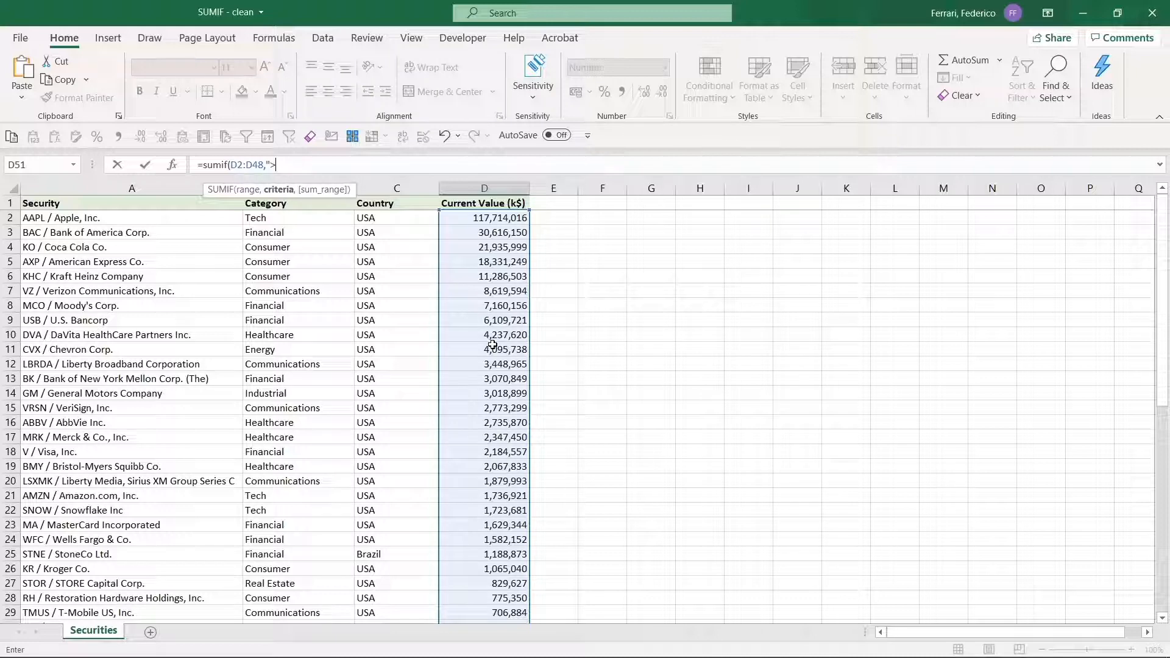
pyautogui.write('1000000"')
pyautogui.press('Return')
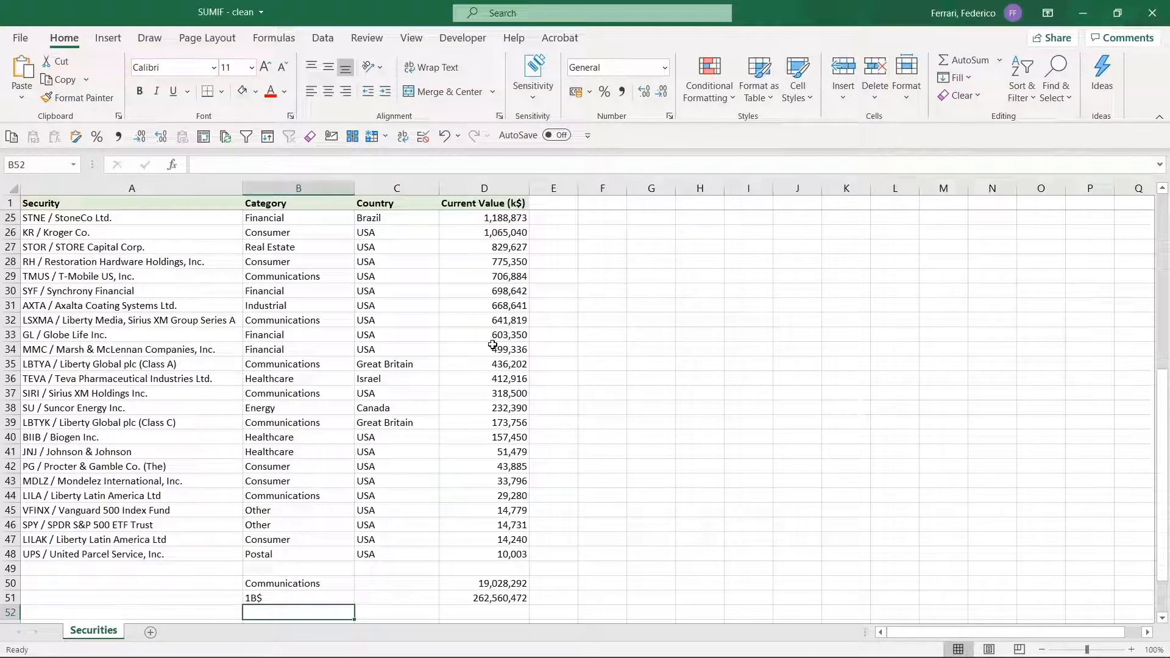
# - Review the range and criteria arguments of the SUMIF formula in D51
pyautogui.press('Up')
pyautogui.press('Right')
pyautogui.press('Right')
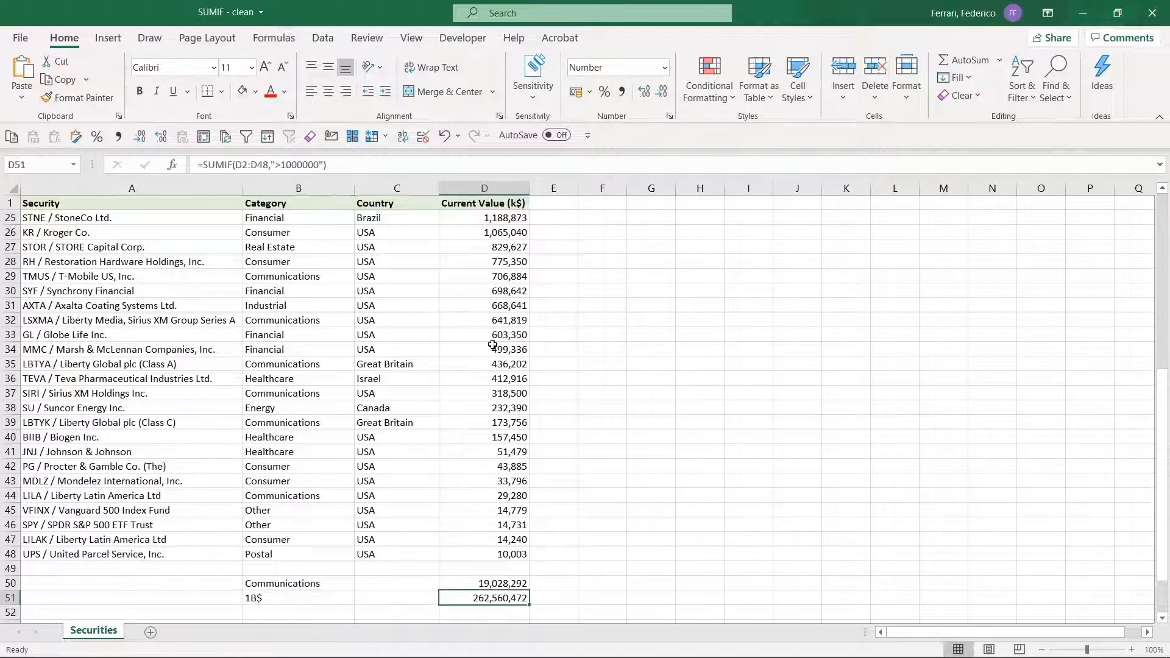
pyautogui.press('F2')
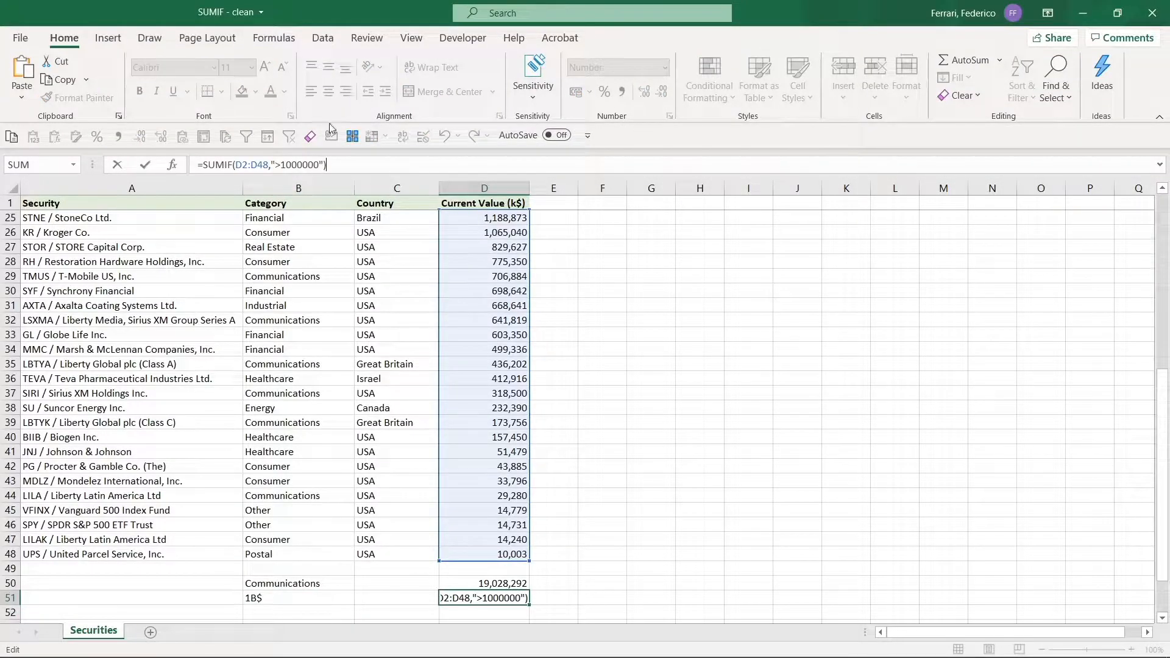
pyautogui.click(253, 164)
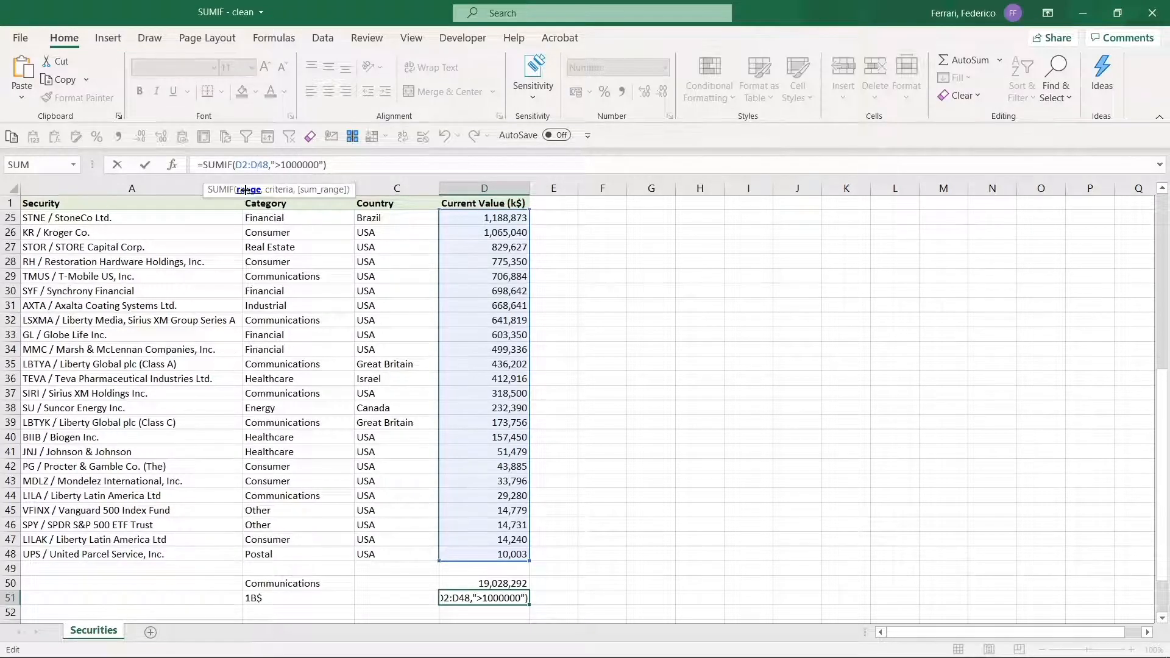
pyautogui.hotkey('ctrl', 'Return')
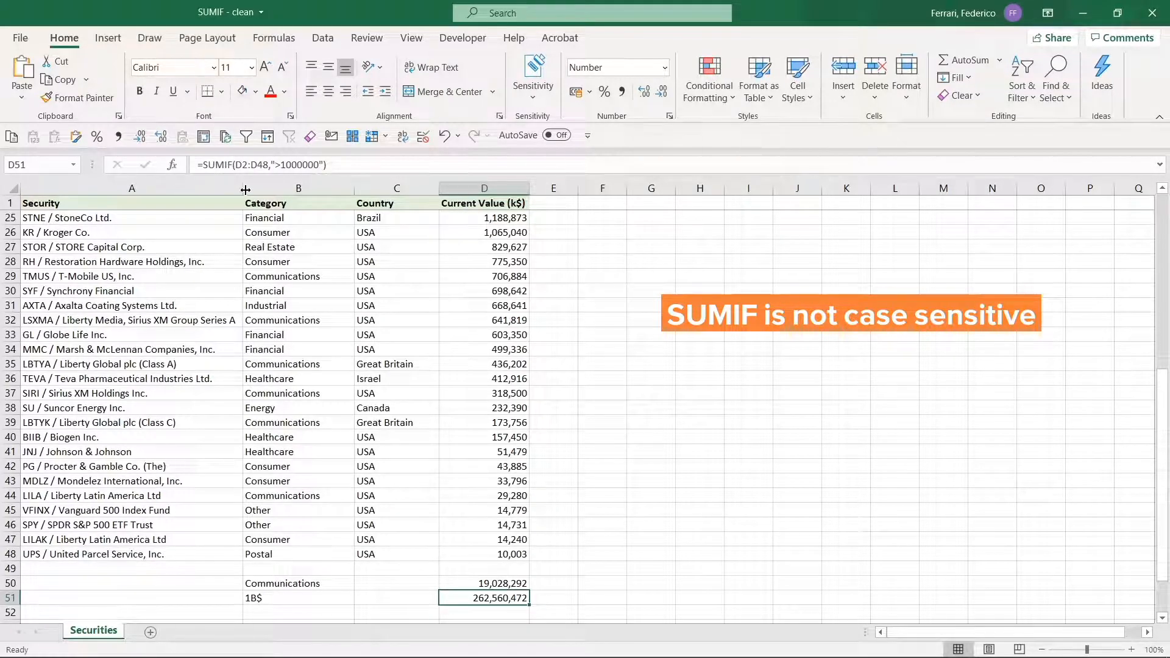
# - Change the criteria label in B50 to lowercase "communications" and check the SUMIF formula in D50
pyautogui.press('Left')
pyautogui.press('Left')
pyautogui.press('Up')
pyautogui.press('F2')
pyautogui.press('Home')
pyautogui.press('Delete')
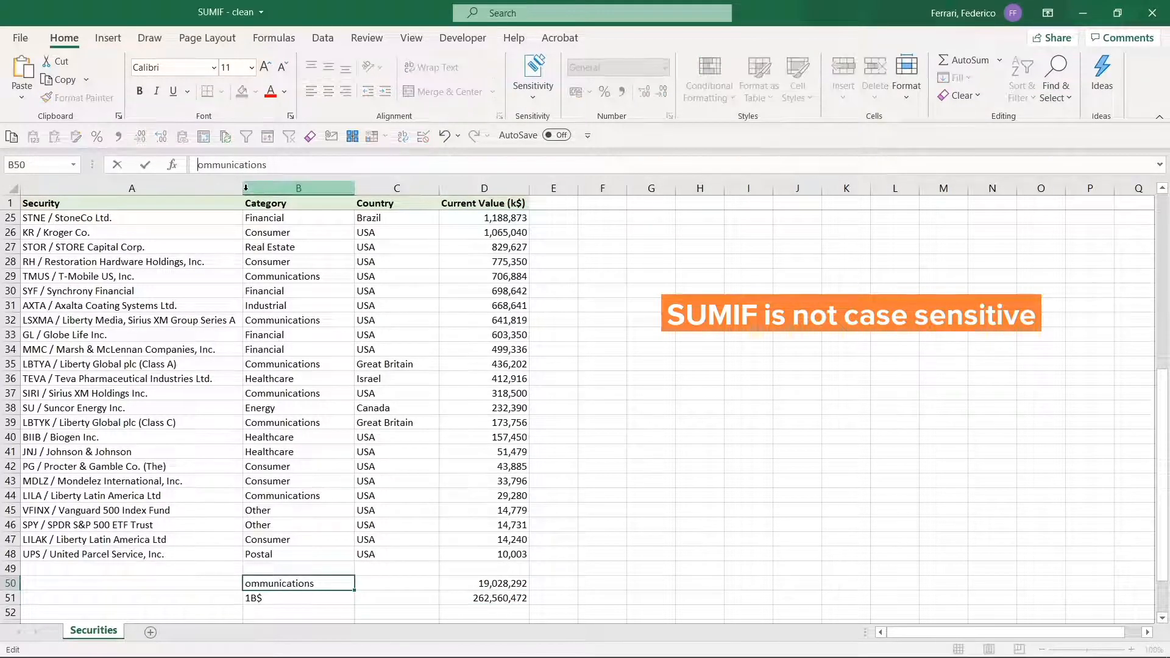
pyautogui.write('c')
pyautogui.press('Return')
pyautogui.press('Up')
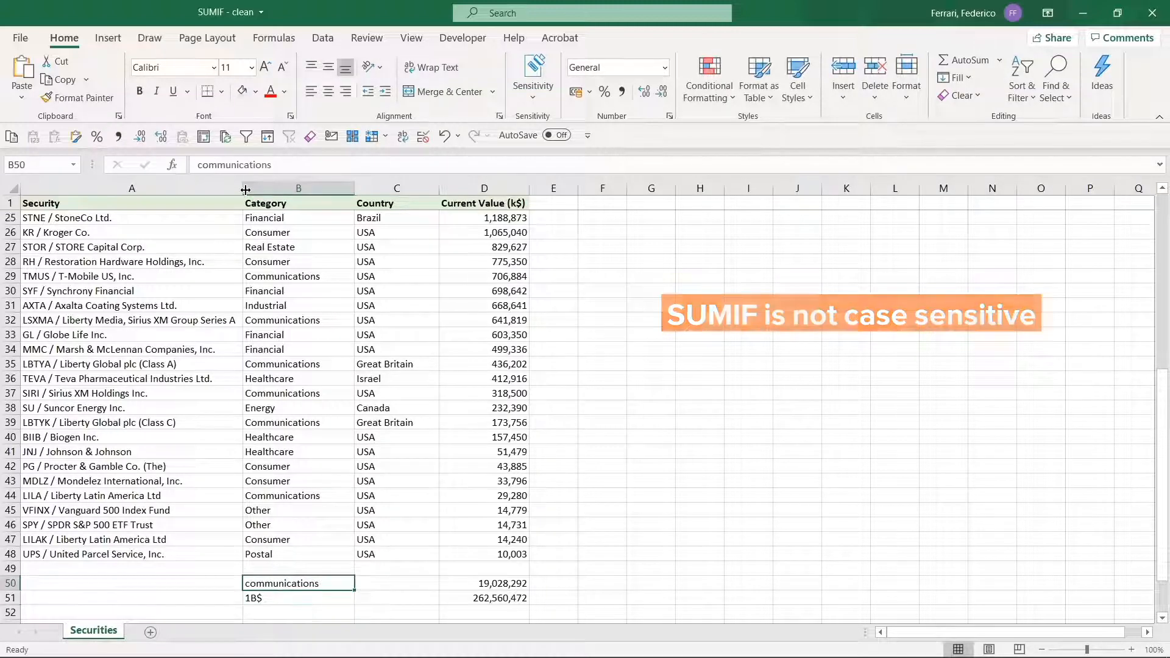
pyautogui.press('Right')
pyautogui.press('Right')
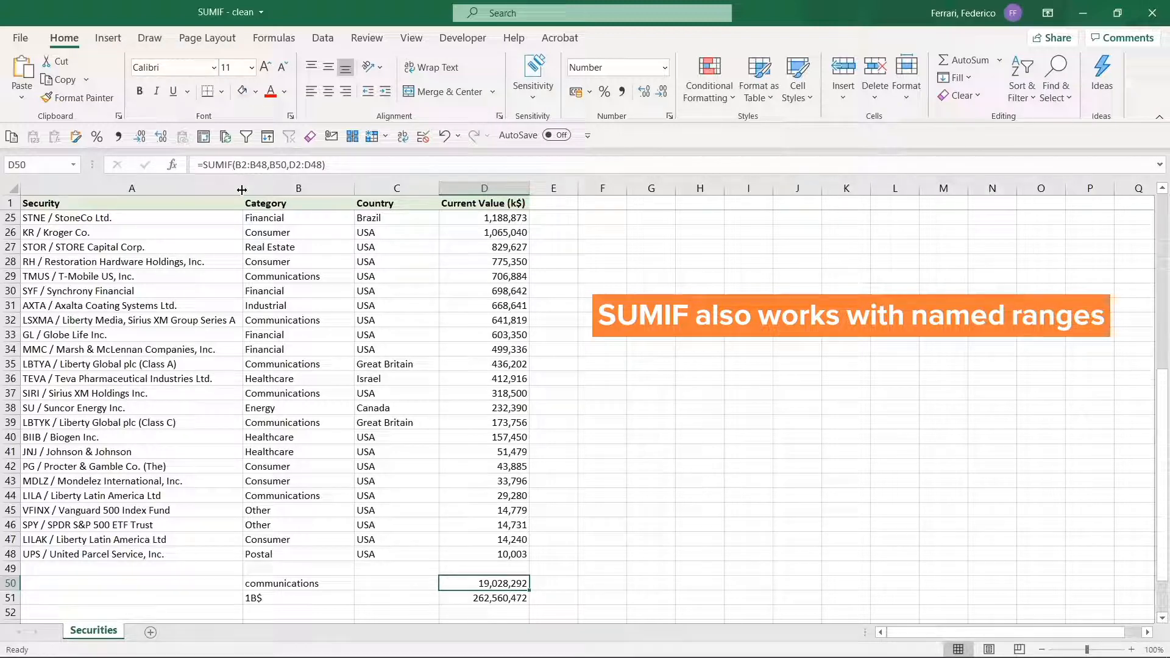
# - Define the named range Category for the category cells B2:B48
pyautogui.press('Left')
pyautogui.press('Up')
pyautogui.press('Up')
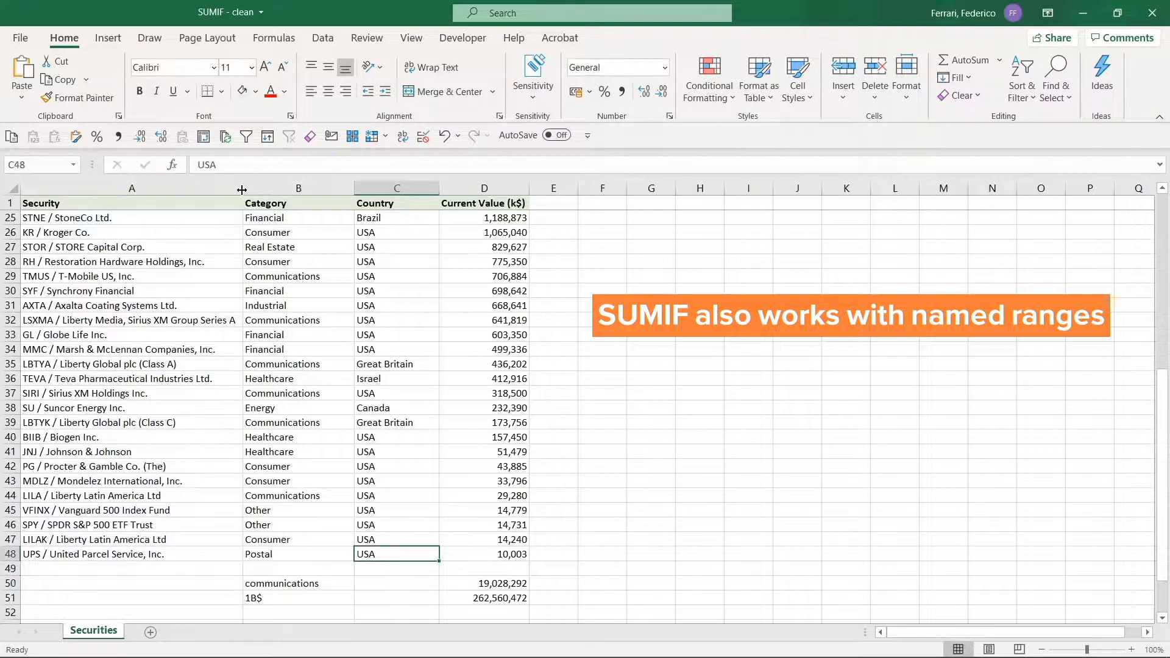
pyautogui.press('Left')
pyautogui.hotkey('ctrl', 'shift', 'Up')
pyautogui.hotkey('shift', 'Down')
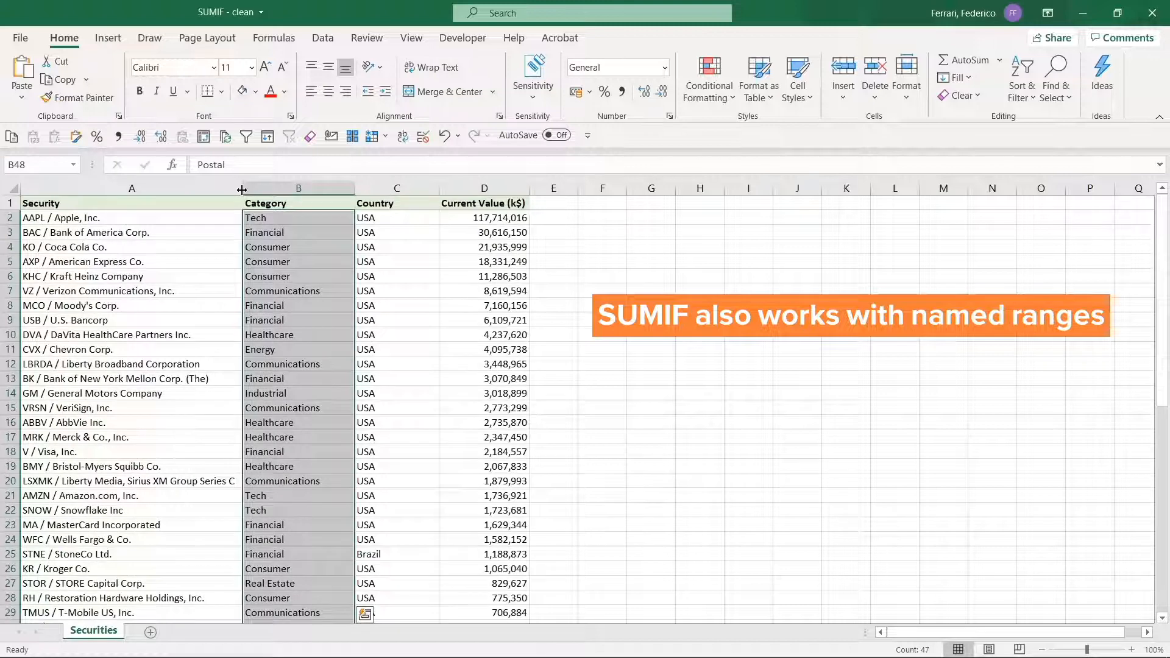
pyautogui.click(37, 167)
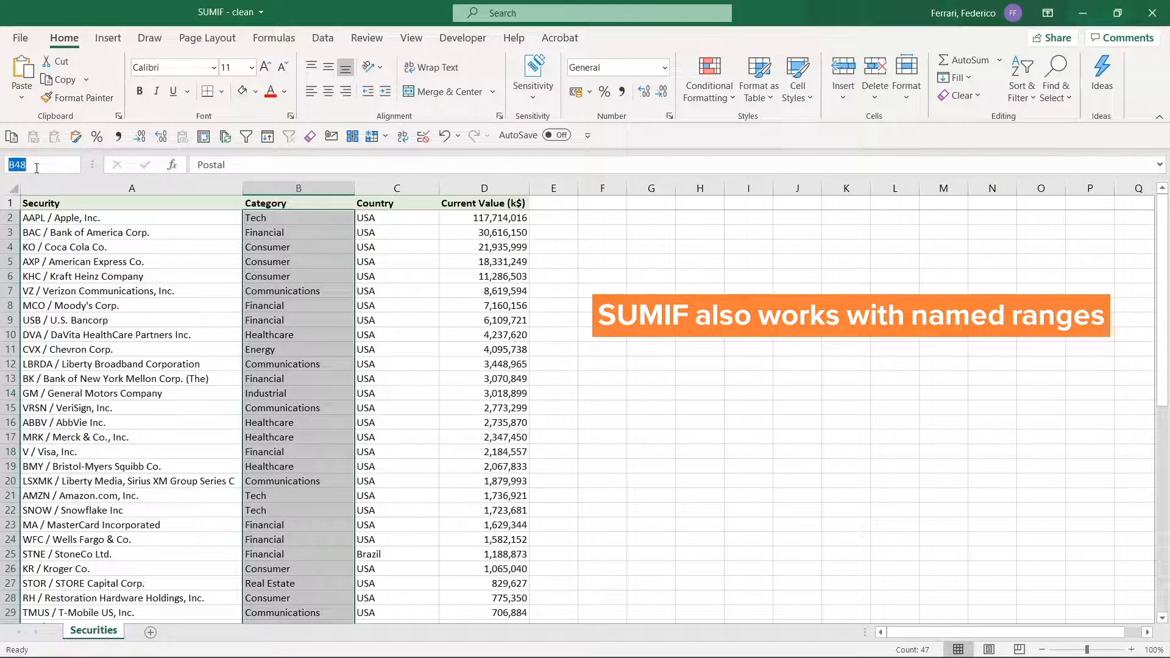
pyautogui.write('Category')
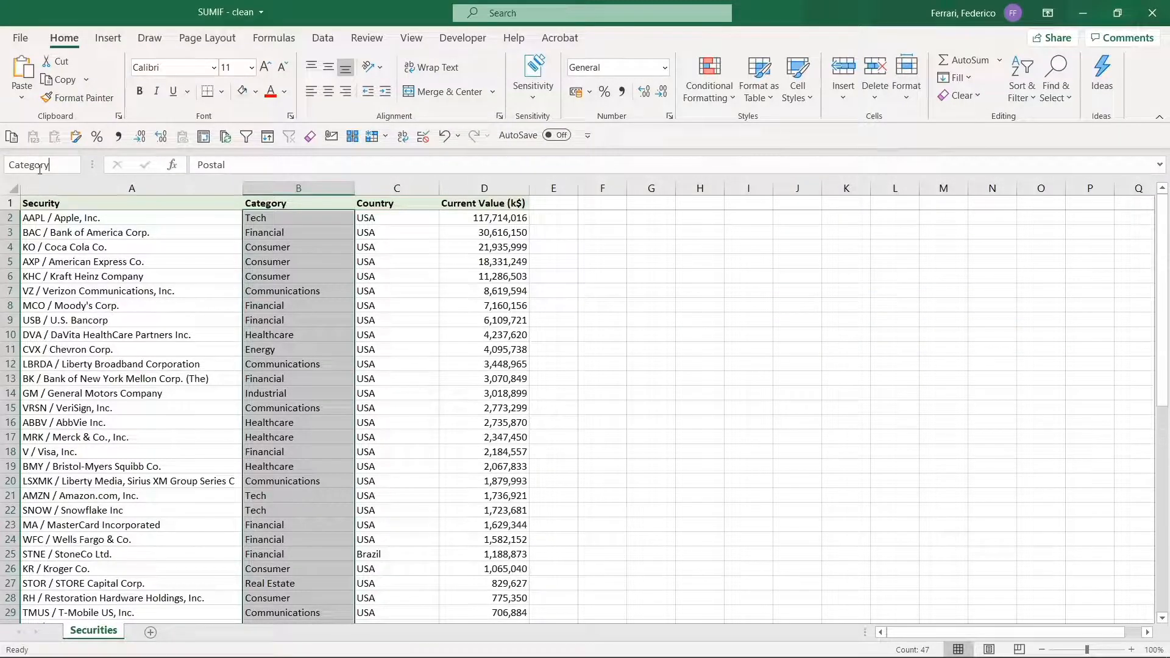
pyautogui.press('Return')
# - Widen column E slightly and enter =SUMIF(Category,B50,D2:D48) in cell E50
pyautogui.scroll(-12, 399, 413)
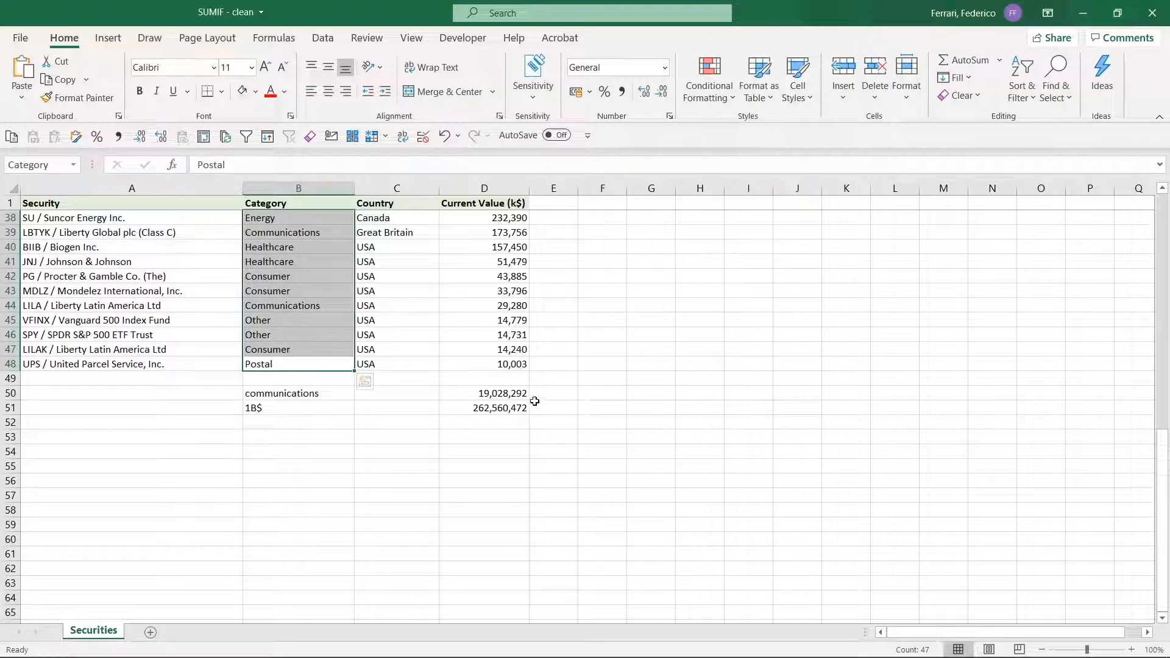
pyautogui.moveTo(580, 193); pyautogui.dragTo(604, 193)
pyautogui.click(567, 394)
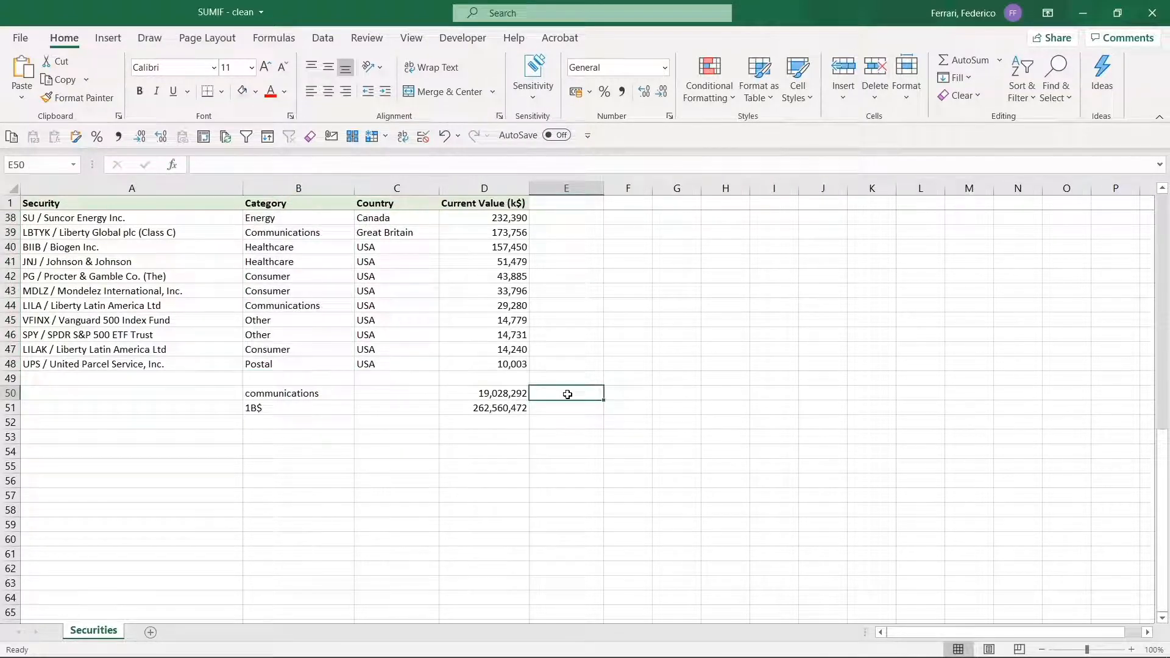
pyautogui.write('=sum')
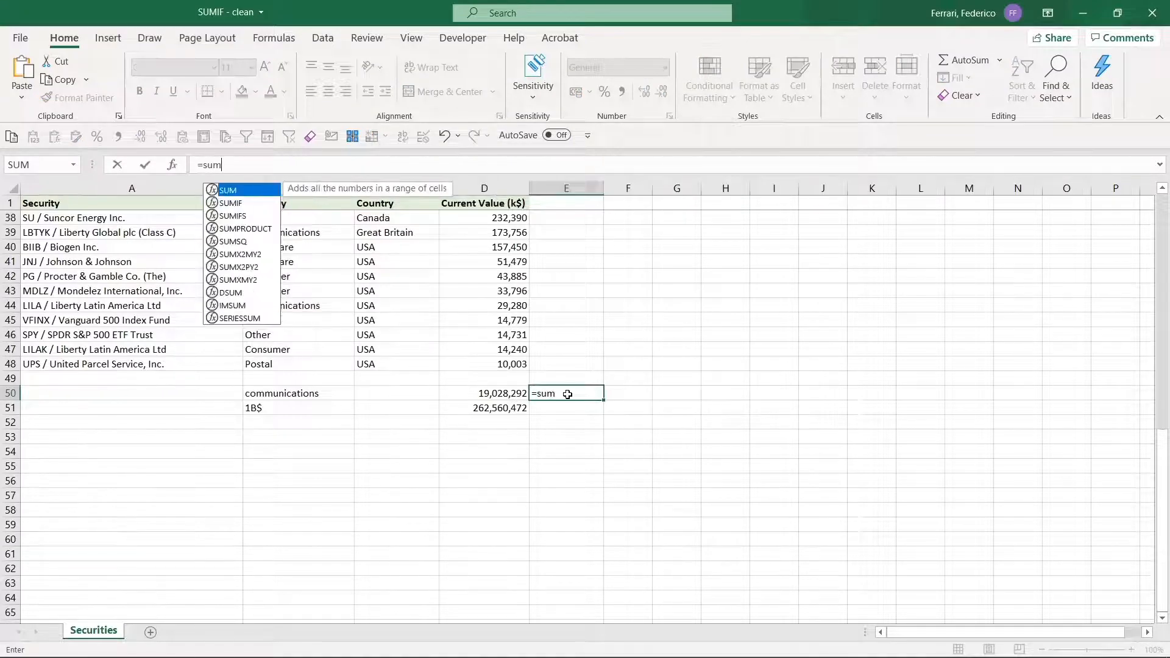
pyautogui.press('Down')
pyautogui.press('Tab')
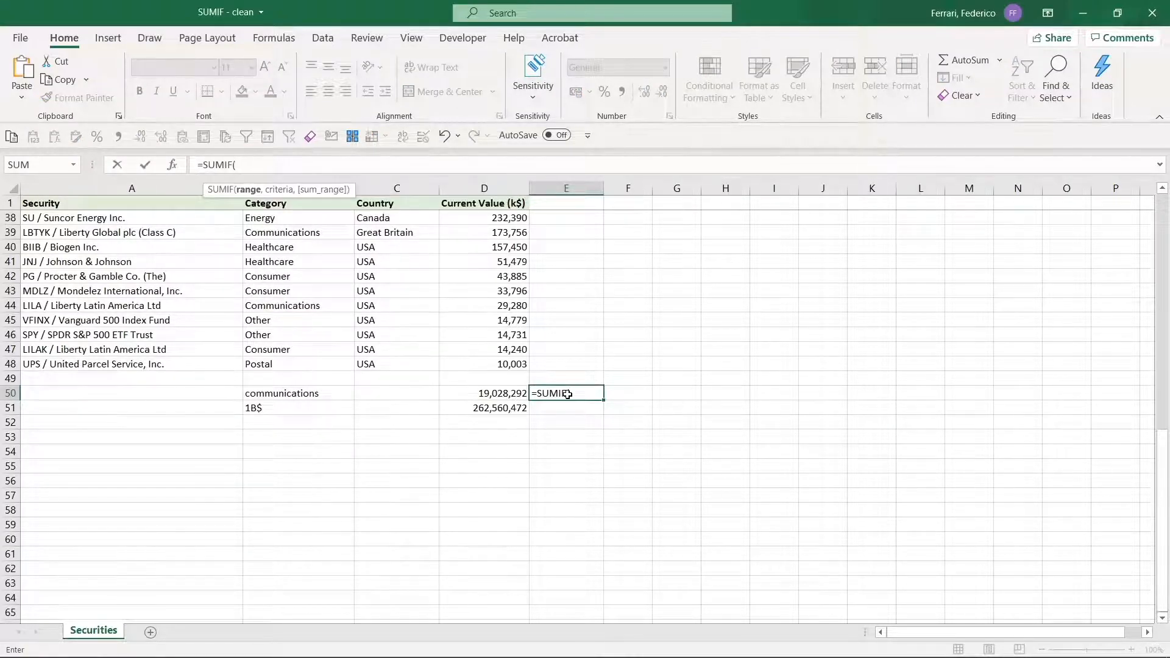
pyautogui.write('cate')
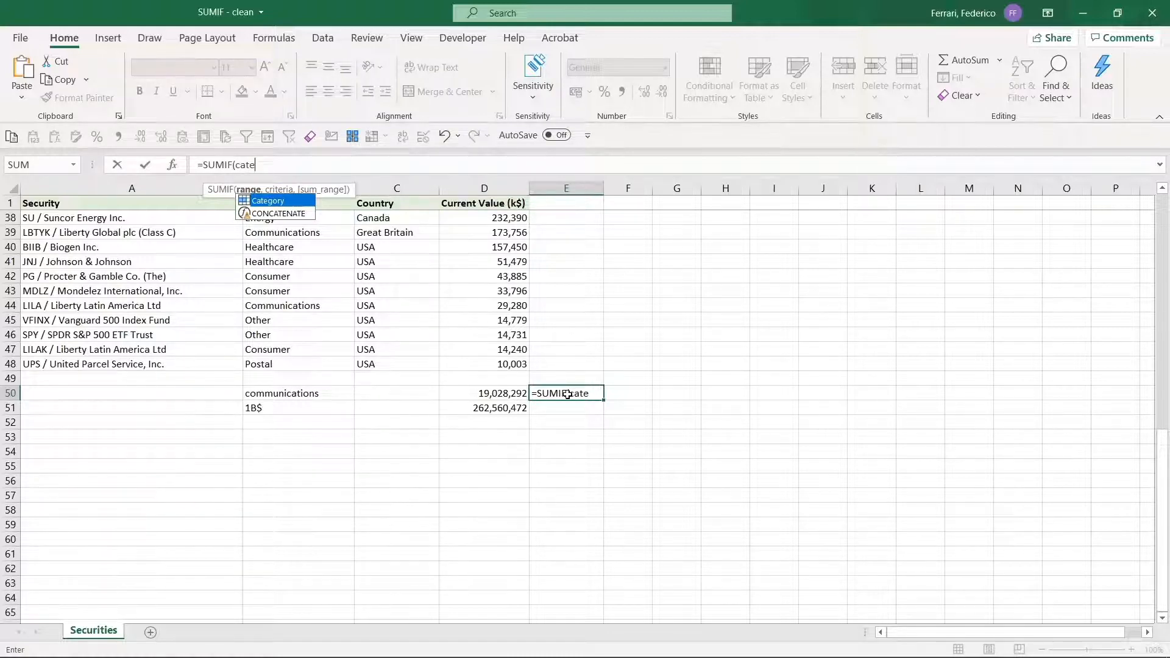
pyautogui.press('Tab')
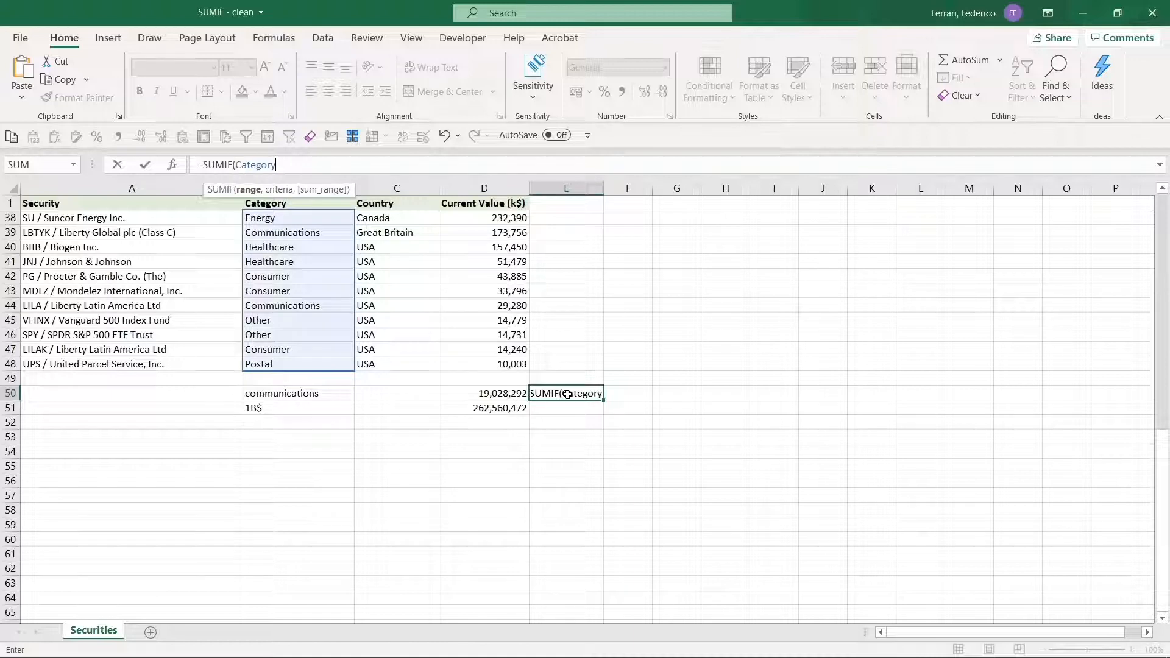
pyautogui.write(',')
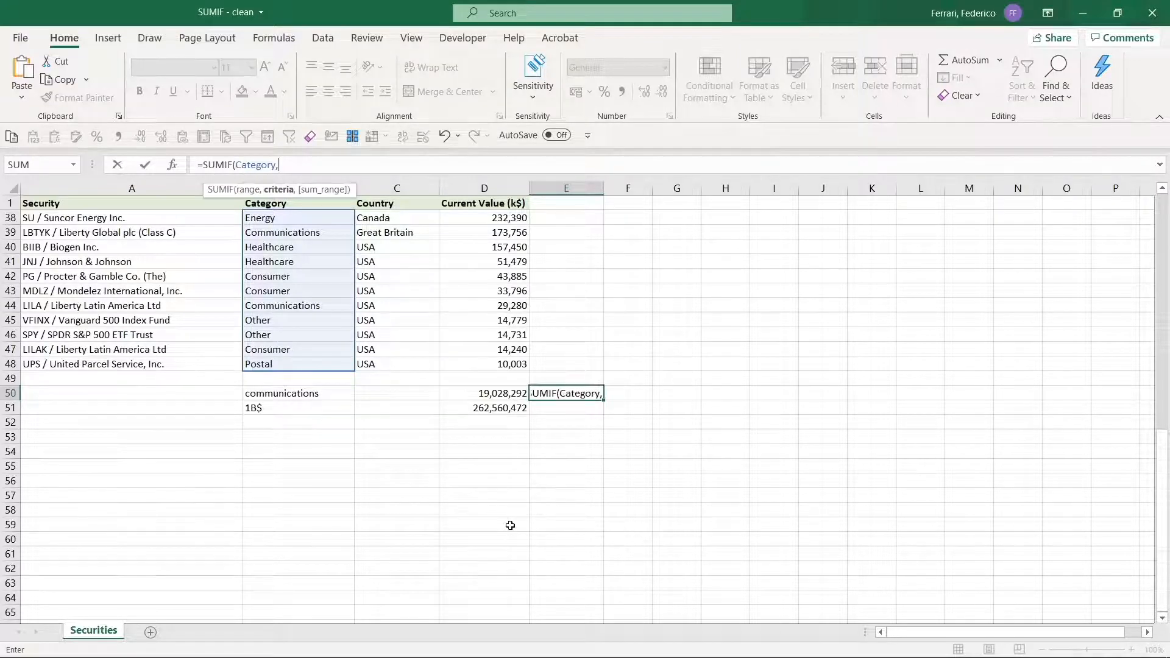
pyautogui.click(327, 394)
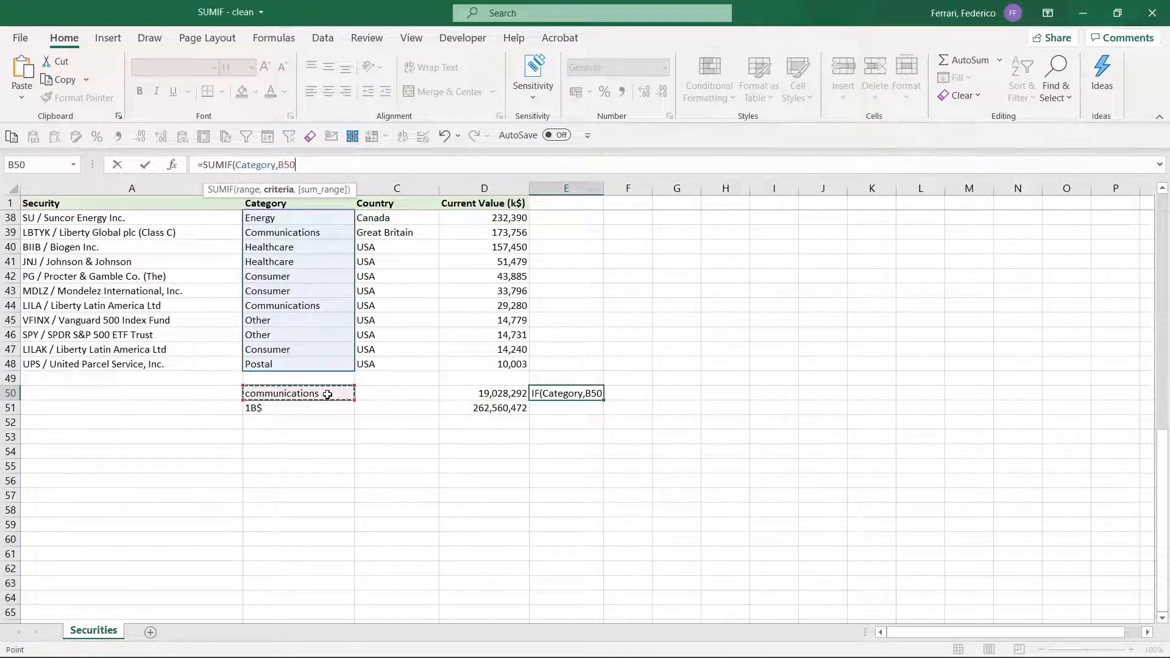
pyautogui.write(',')
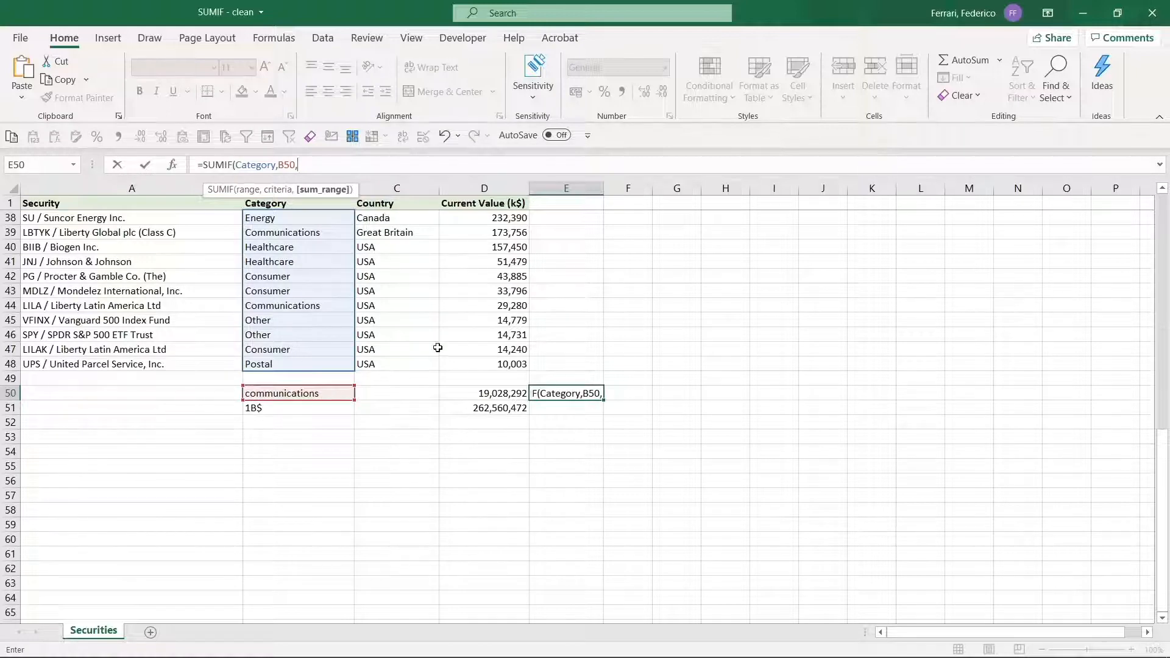
pyautogui.click(486, 365)
pyautogui.hotkey('shift', 'Up')
pyautogui.hotkey('shift', 'Up')
pyautogui.hotkey('shift', 'Up')
pyautogui.hotkey('shift', 'Up')
pyautogui.hotkey('shift', 'Up')
pyautogui.hotkey('shift', 'Up')
pyautogui.hotkey('shift', 'Up')
pyautogui.hotkey('shift', 'Up')
pyautogui.hotkey('shift', 'Up')
pyautogui.hotkey('shift', 'Up')
pyautogui.hotkey('shift', 'Up')
pyautogui.hotkey('shift', 'Up')
pyautogui.hotkey('shift', 'Up')
pyautogui.hotkey('shift', 'Up')
pyautogui.hotkey('shift', 'Up')
pyautogui.hotkey('shift', 'Up')
pyautogui.hotkey('shift', 'Up')
pyautogui.hotkey('shift', 'Up')
pyautogui.hotkey('shift', 'Up')
pyautogui.hotkey('shift', 'Up')
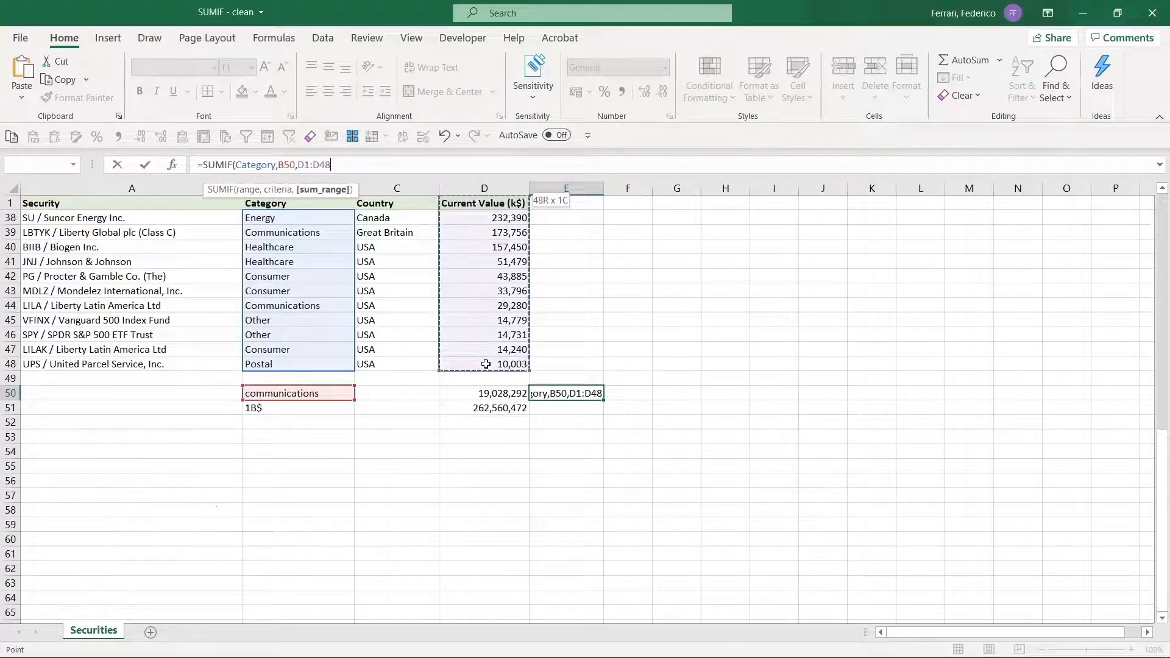
pyautogui.write(')')
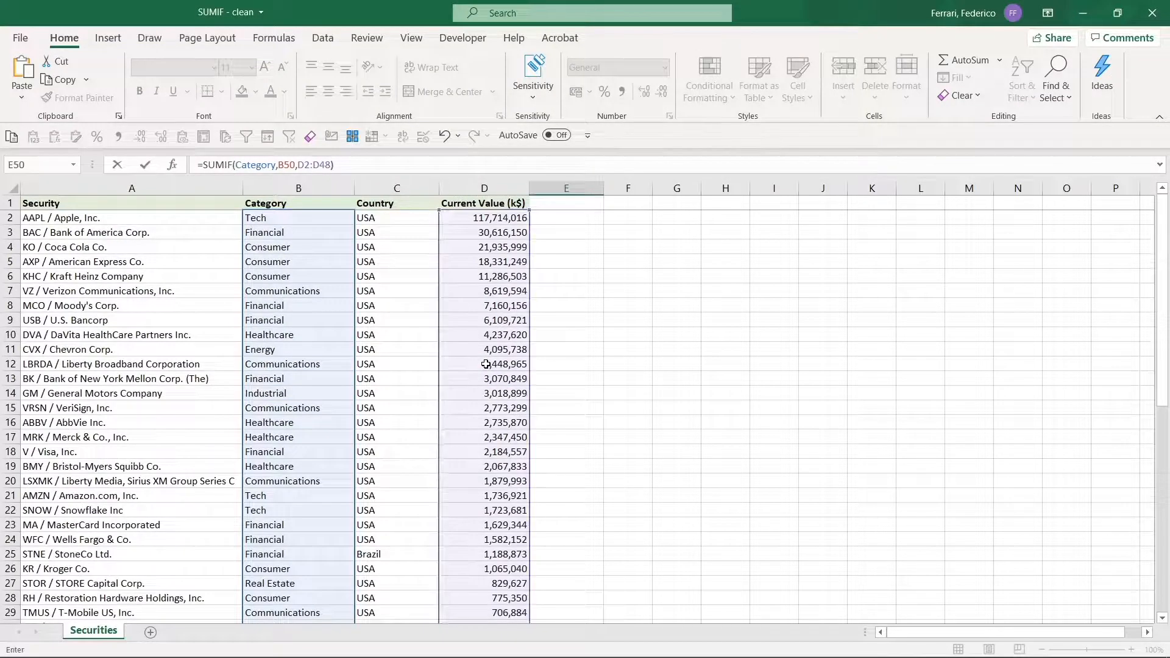
pyautogui.hotkey('ctrl', 'Return')
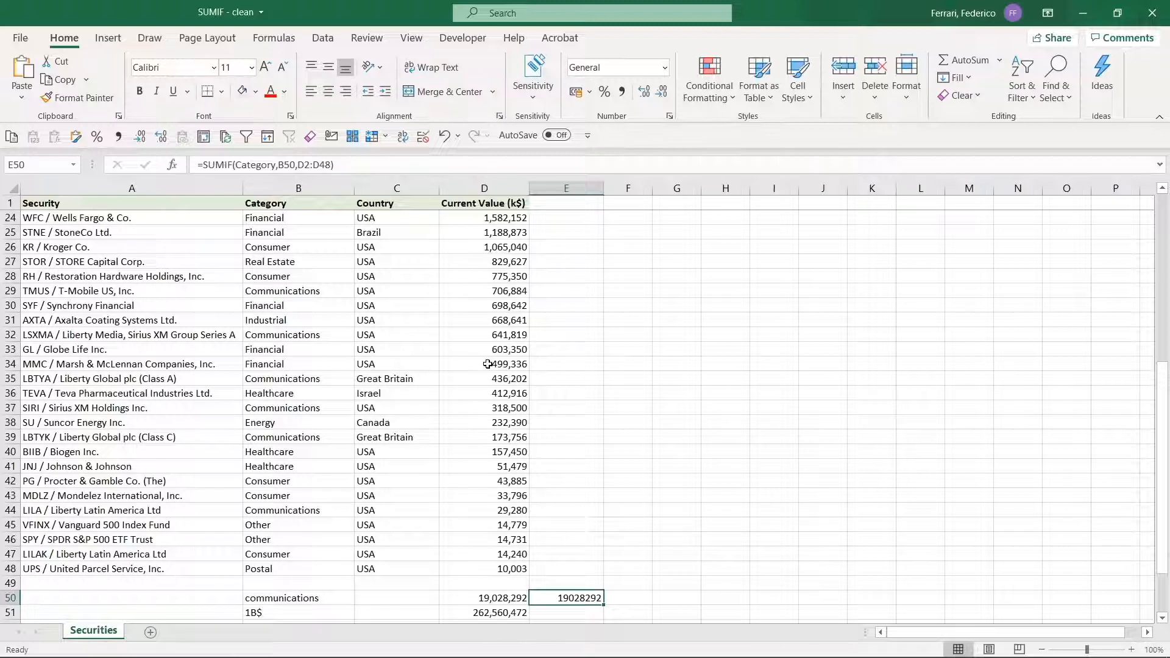
# - Format the total in E50 with a thousands separator and no decimal places
pyautogui.click(621, 92)
pyautogui.click(662, 96)
pyautogui.click(662, 95)
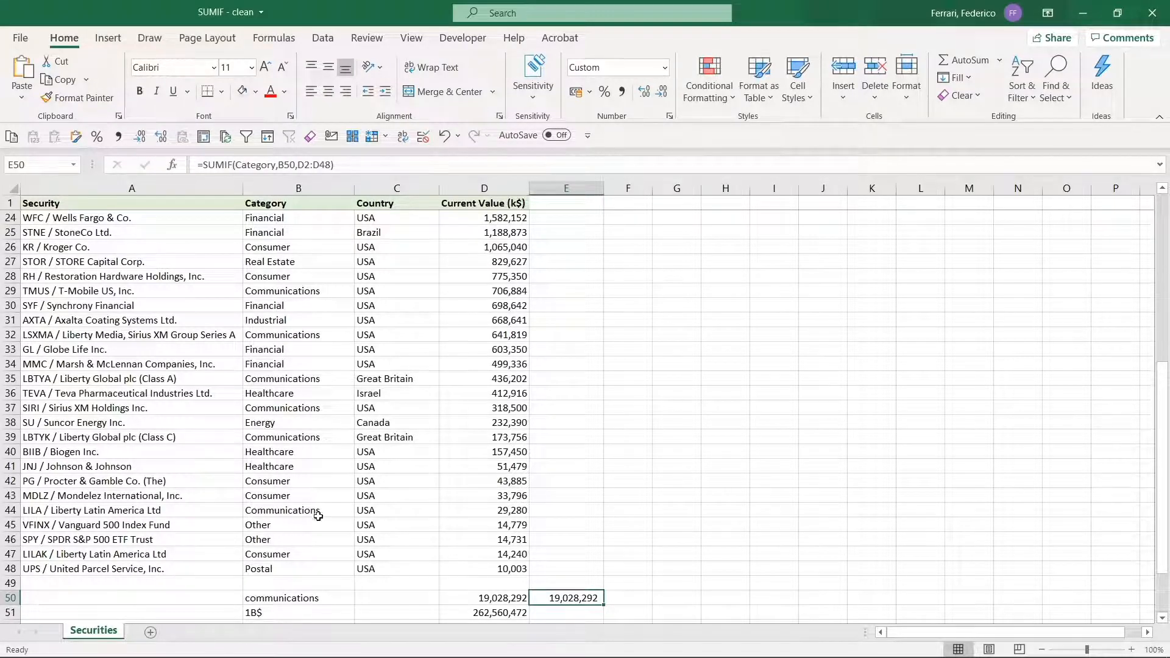
# - Enter the criteria labels Communications in B53 and Great Britain in C53
pyautogui.scroll(-1, 304, 532)
pyautogui.scroll(-1, 305, 532)
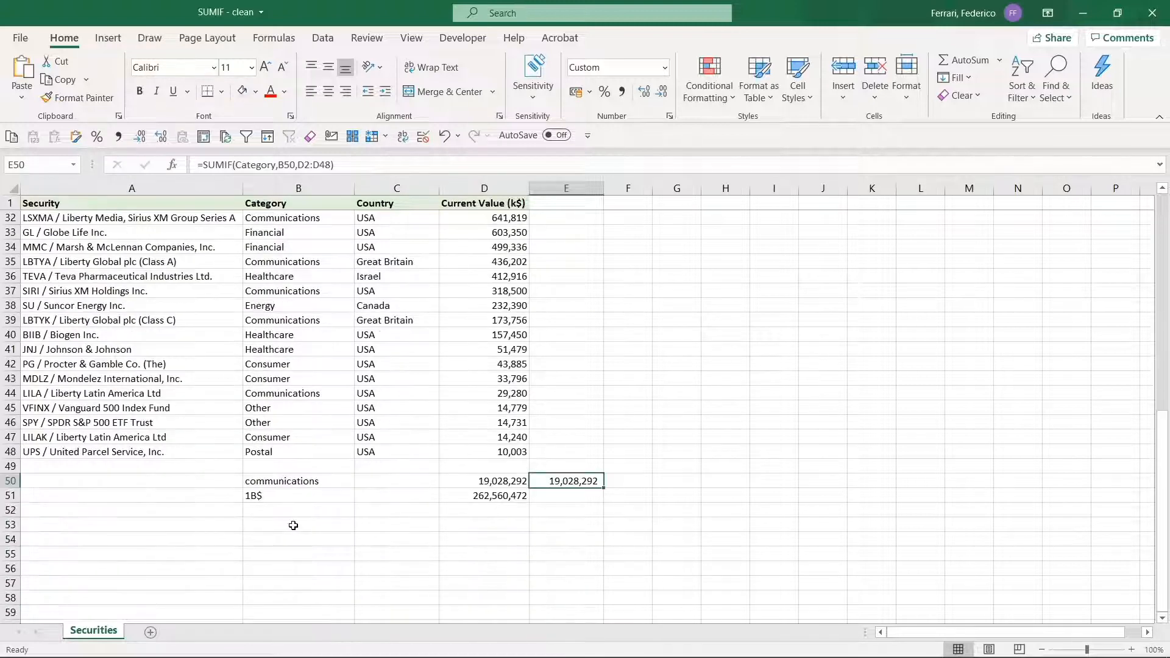
pyautogui.click(297, 526)
pyautogui.write('Communications')
pyautogui.press('Tab')
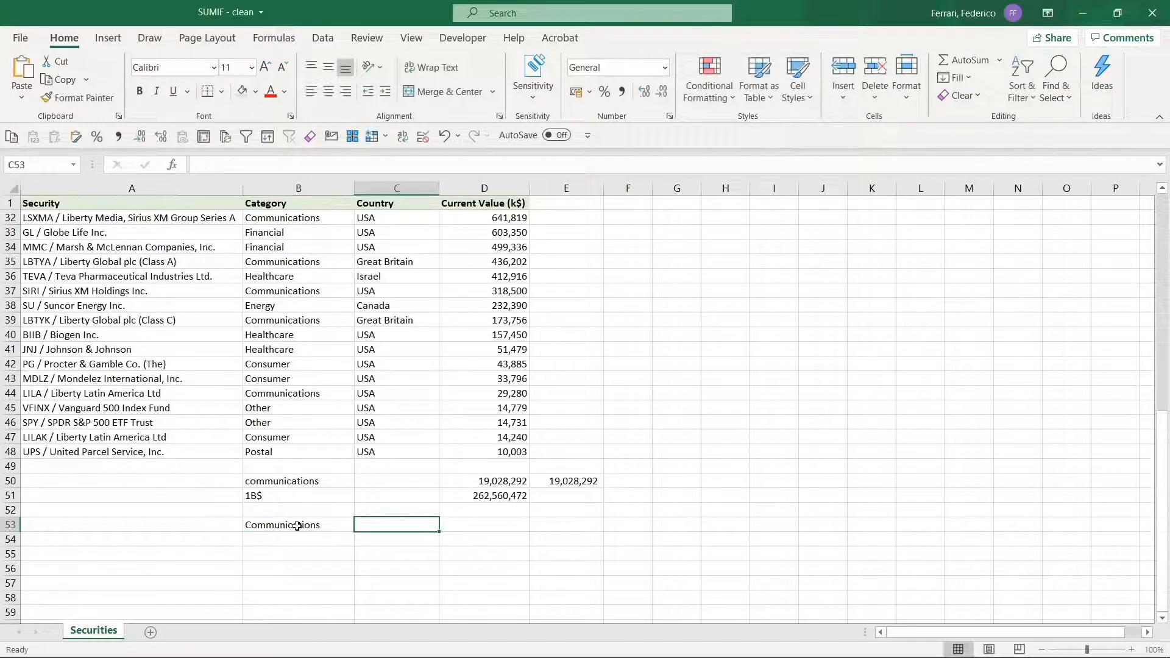
pyautogui.write('Great Britain')
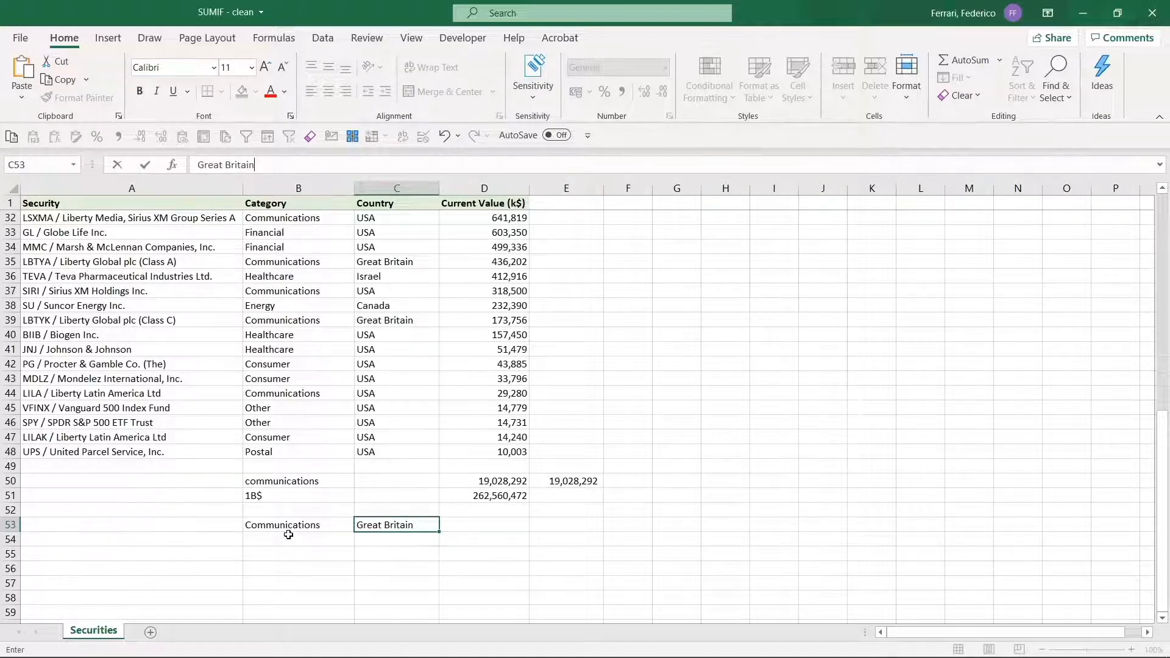
pyautogui.press('Tab')
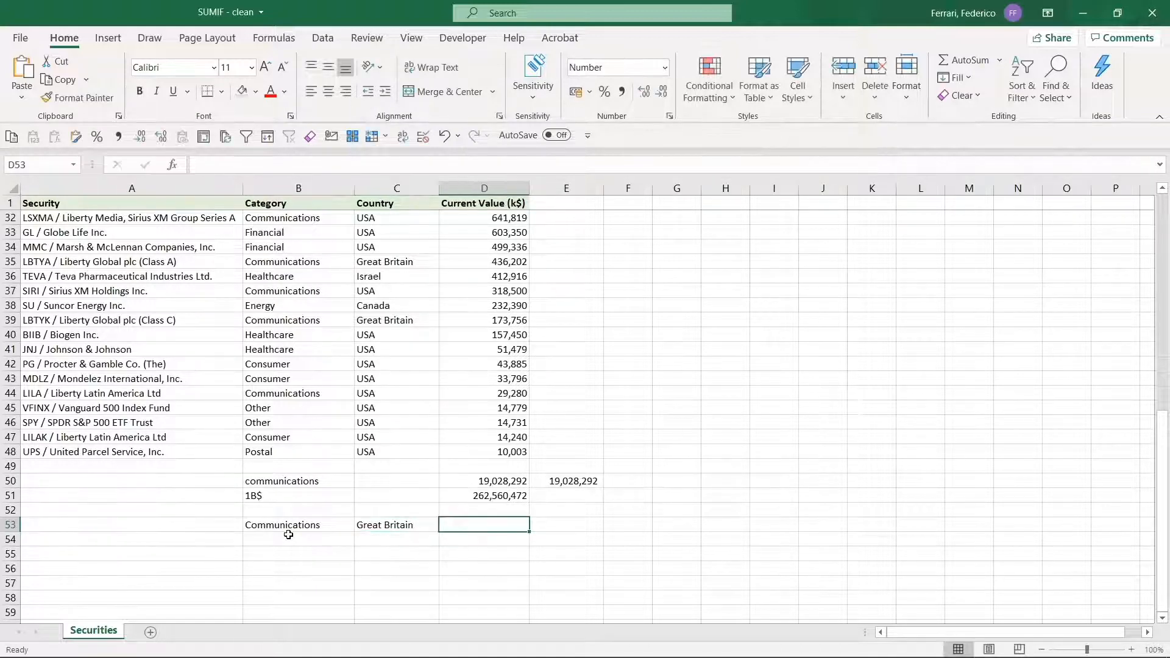
# - Start a SUMIFS formula in cell D53 with the current values D2:D48 as the sum range
pyautogui.write('=sumi')
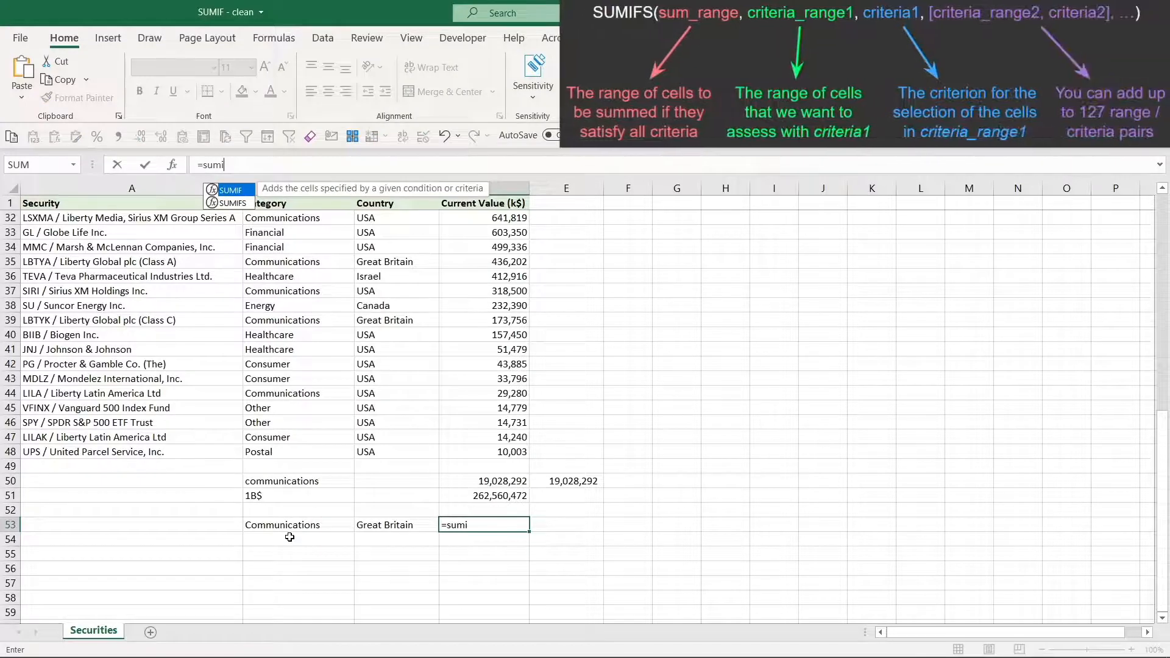
pyautogui.press('Down')
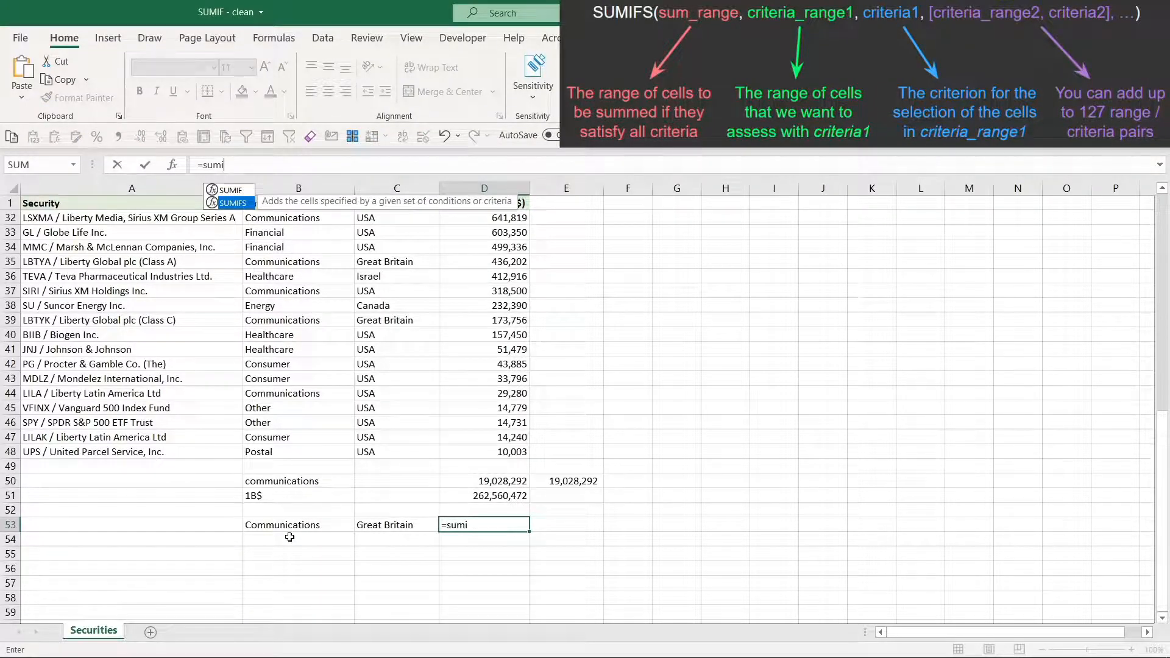
pyautogui.press('Tab')
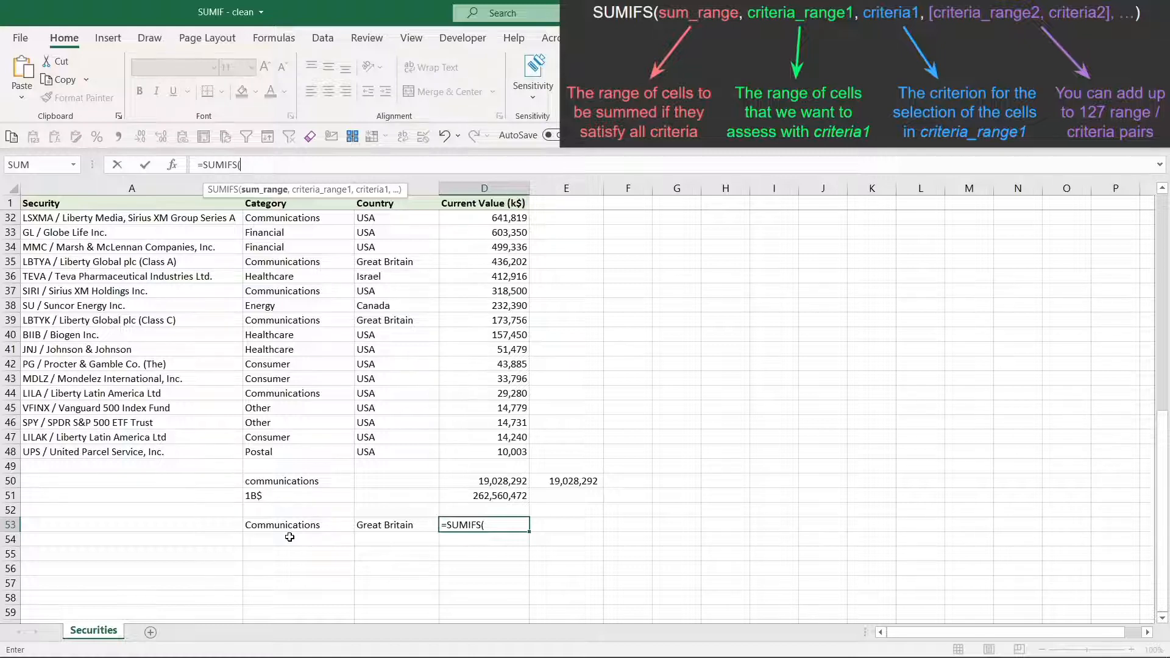
pyautogui.press('Up')
pyautogui.press('Up')
pyautogui.press('Up')
pyautogui.press('Up')
pyautogui.press('Up')
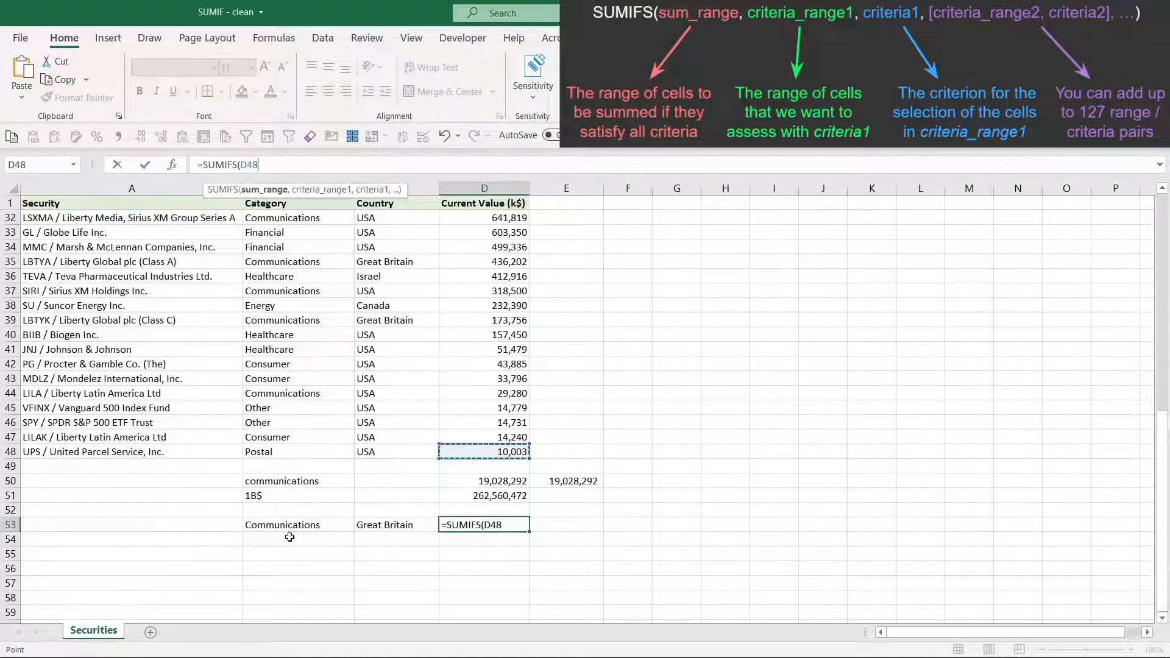
pyautogui.hotkey('ctrl', 'shift', 'Up')
pyautogui.hotkey('shift', 'Down')
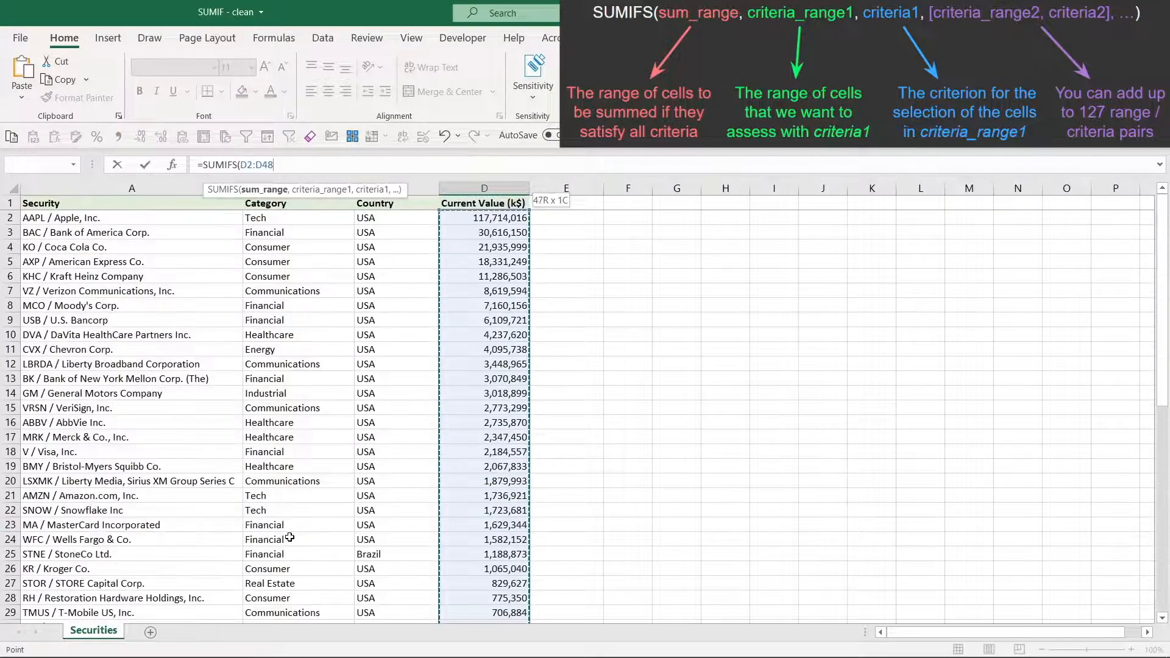
pyautogui.write(',')
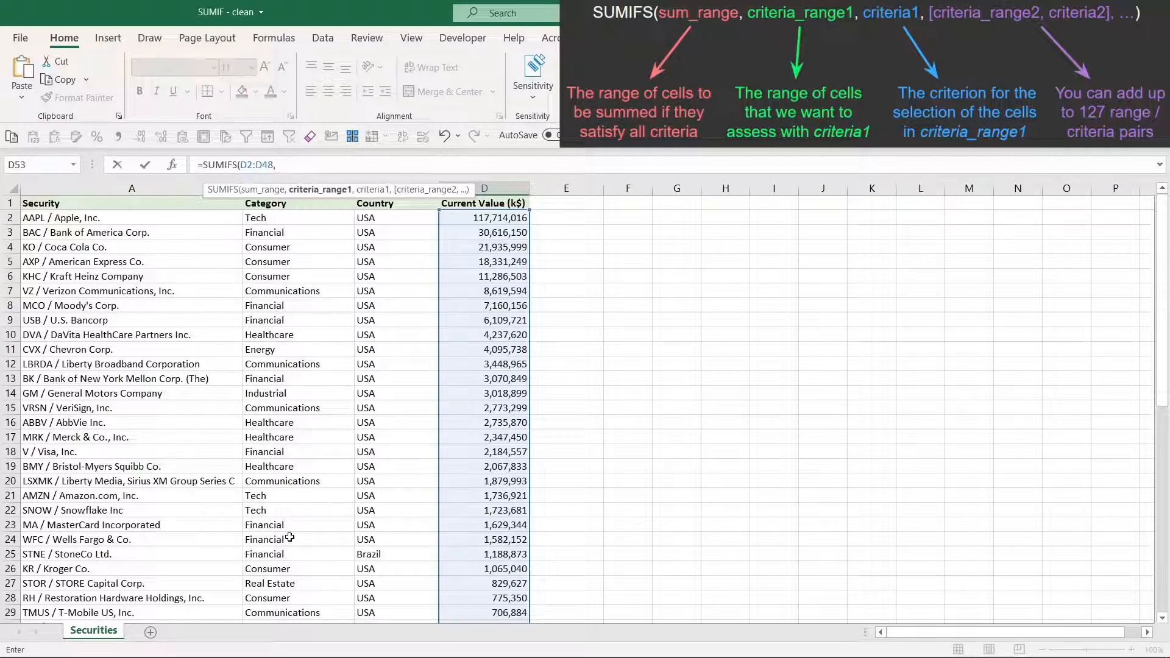
# - Add the named range Category as the first criteria range and cell B53 as its criterion
pyautogui.click(294, 203)
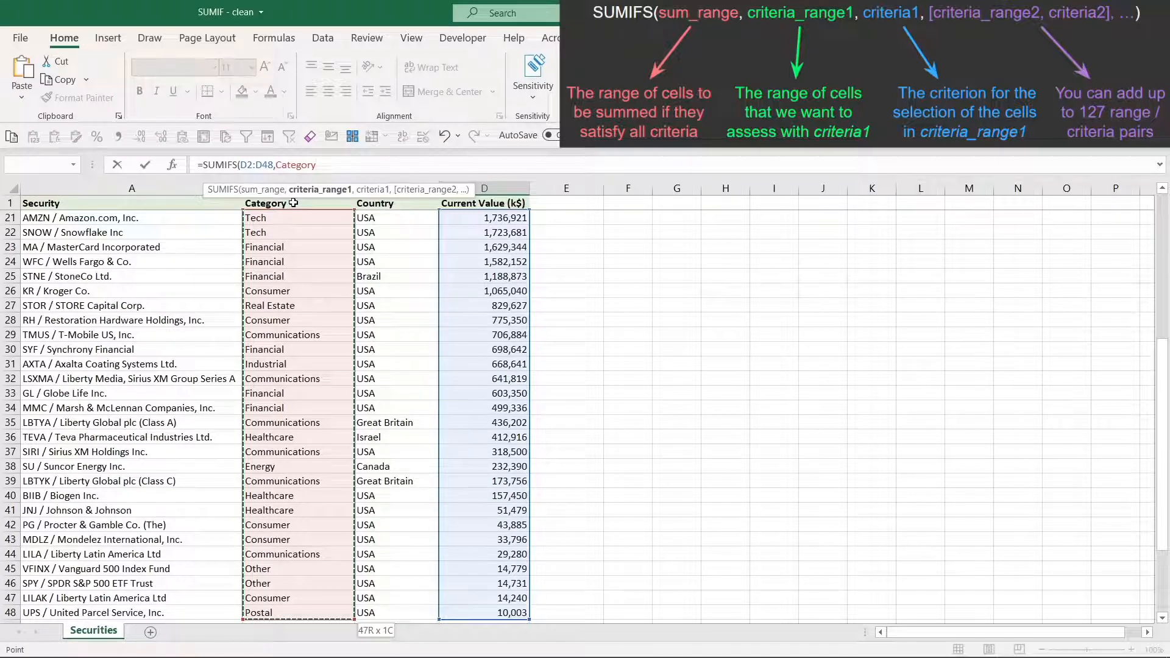
pyautogui.write(',')
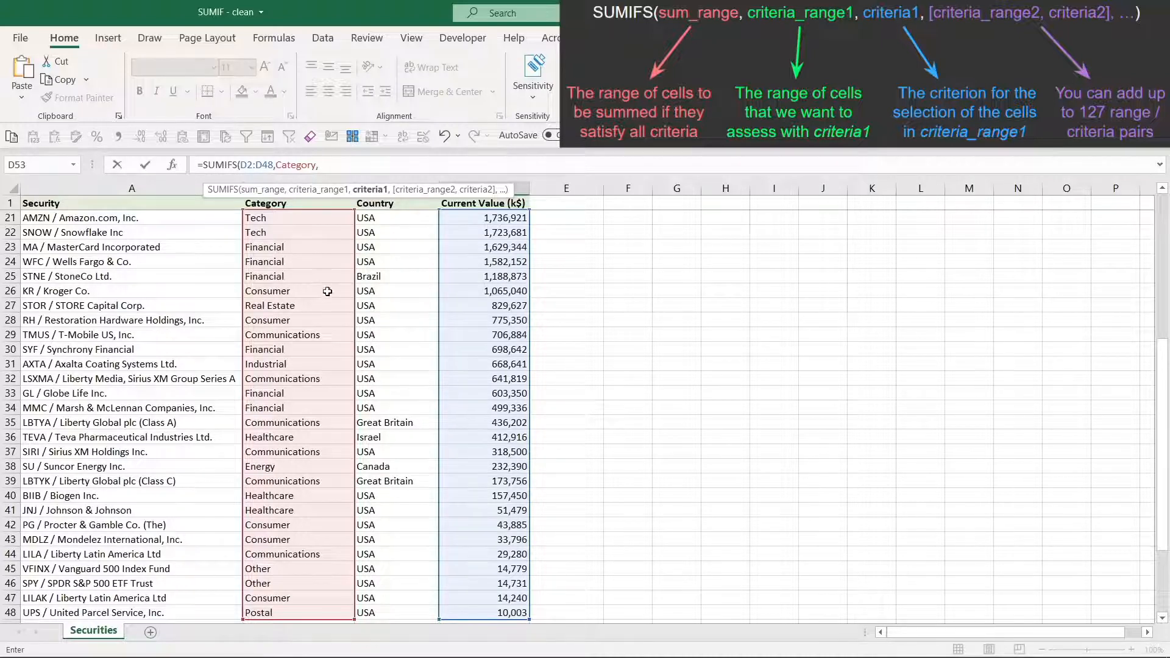
pyautogui.scroll(-3, 325, 315)
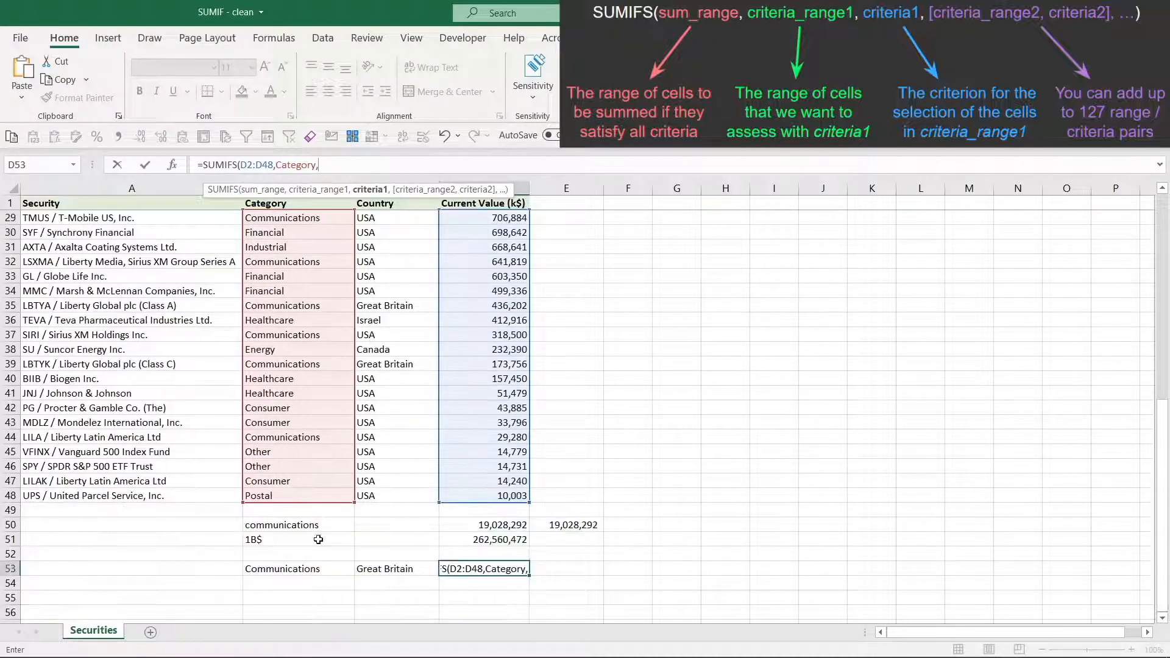
pyautogui.click(311, 565)
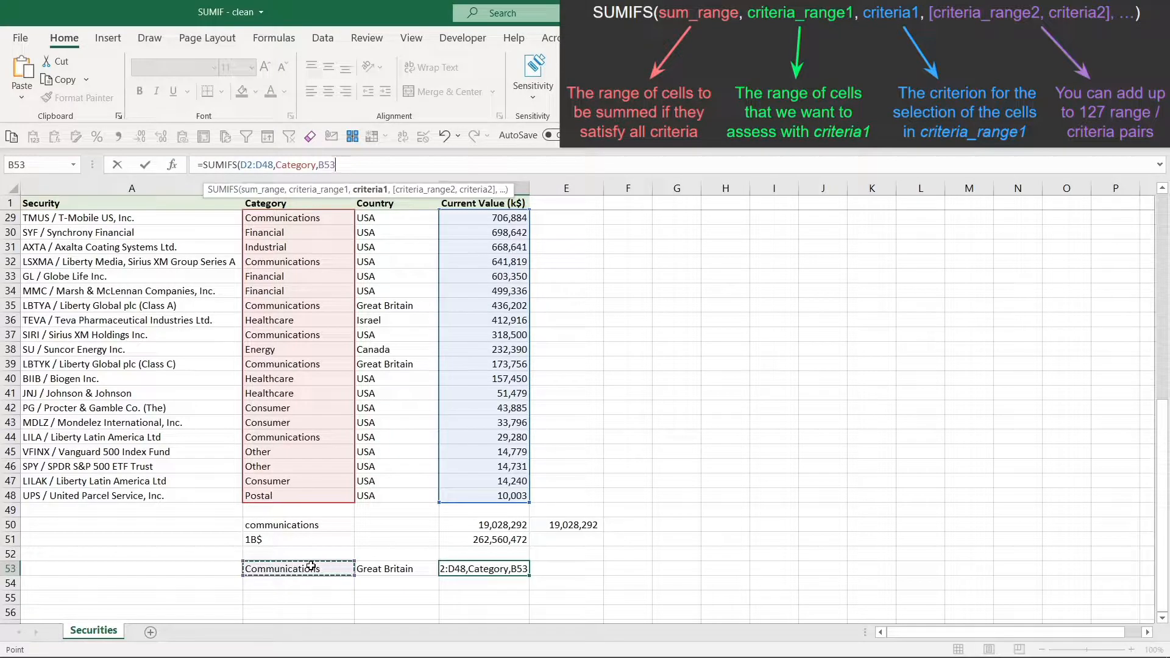
pyautogui.write(',')
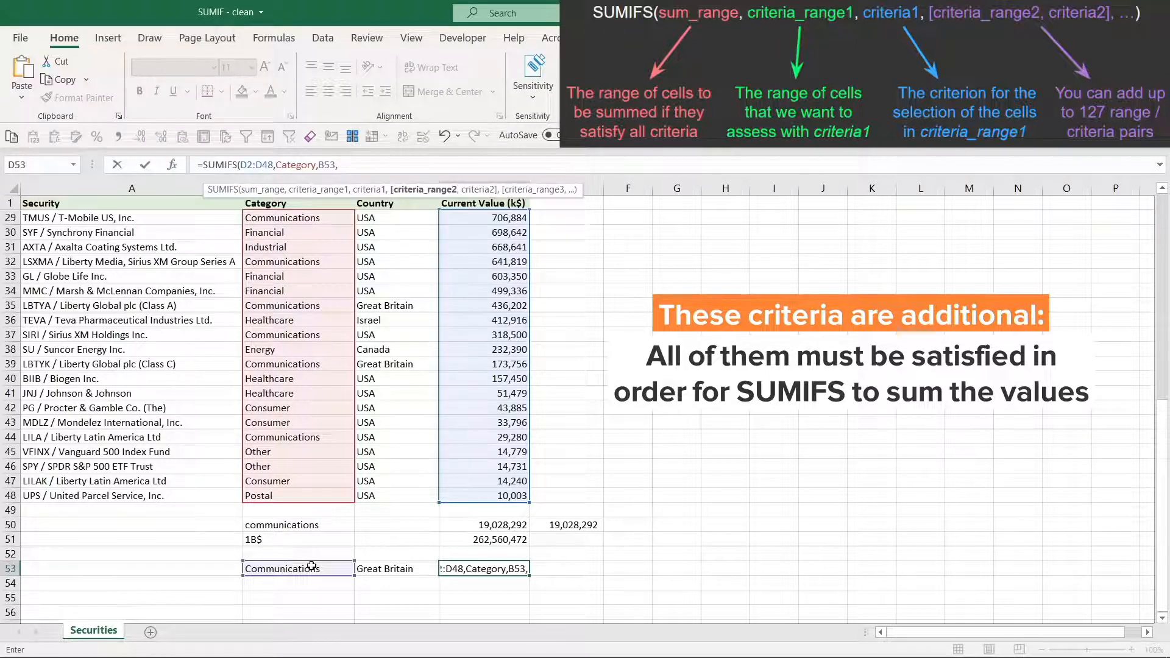
# - Add the country range C2:C48 with criterion C53, completing the formula as =SUMIFS(D2:D48,Category,B53,C2:C48,C53)
pyautogui.click(387, 493)
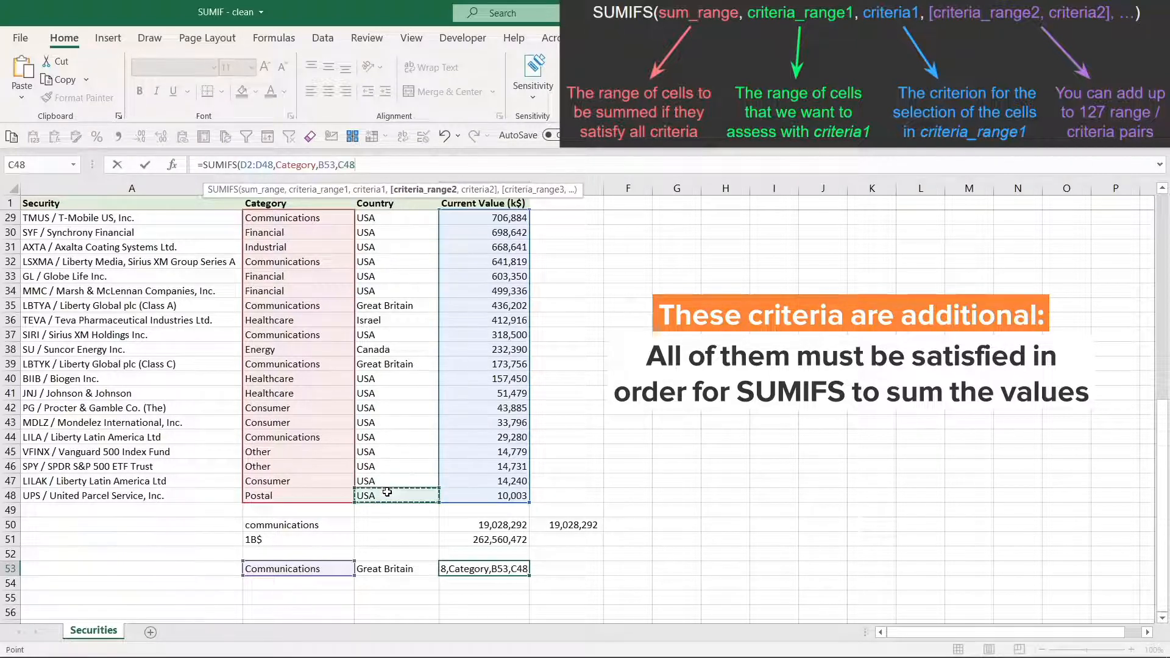
pyautogui.hotkey('ctrl', 'shift', 'Up')
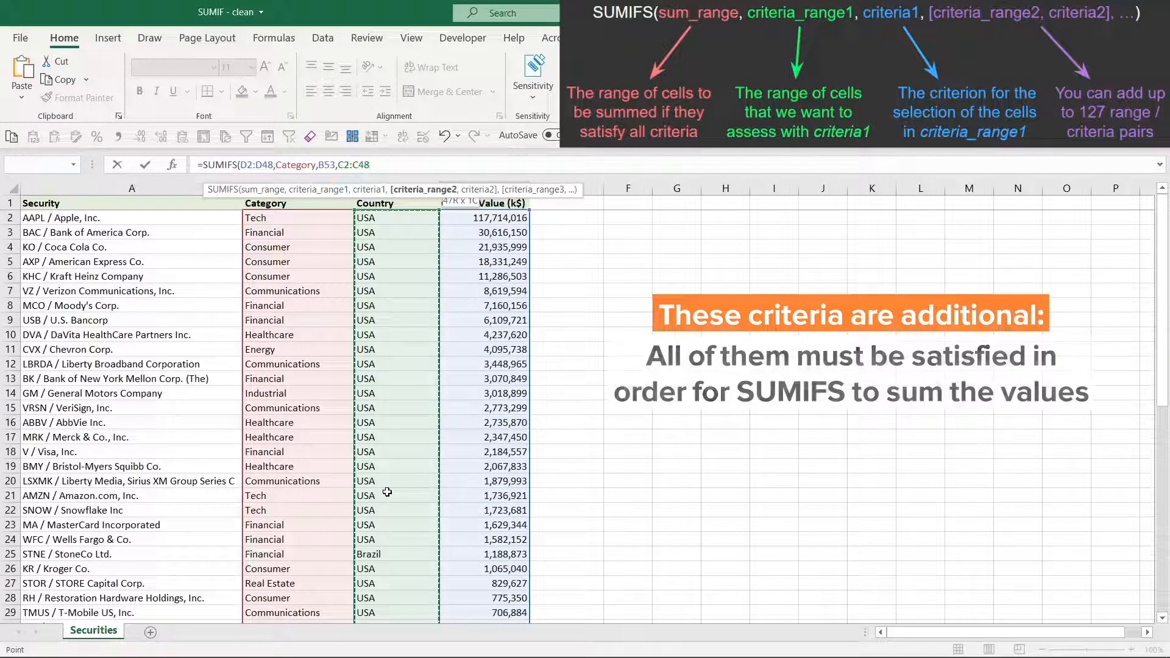
pyautogui.write(',')
pyautogui.press('Left')
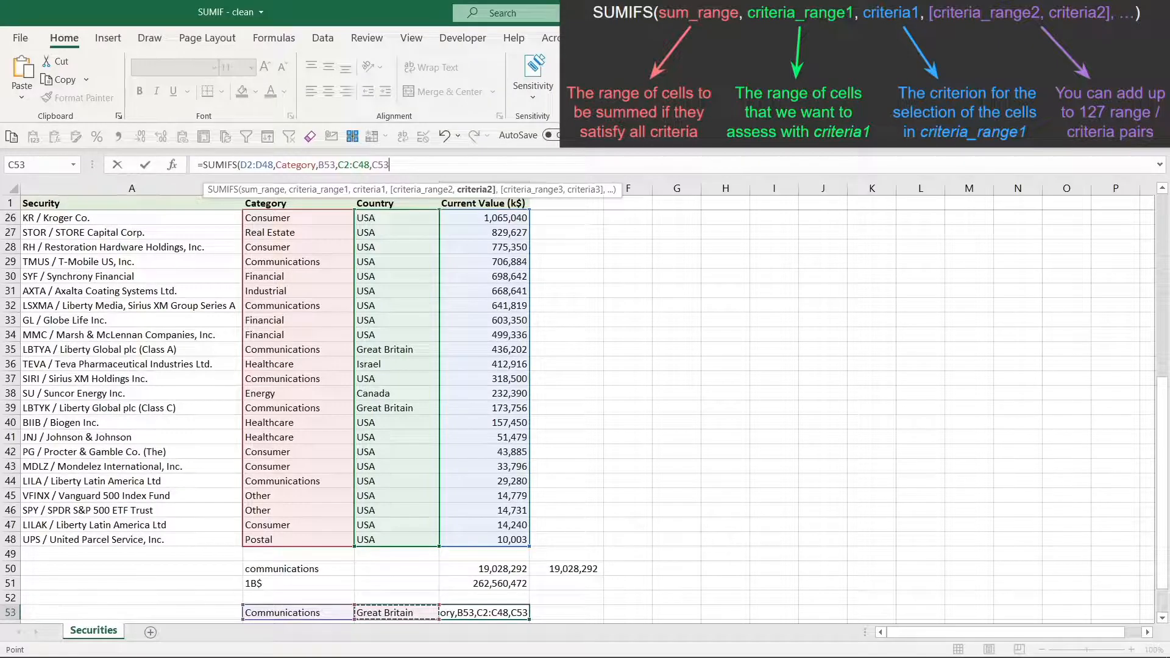
pyautogui.write(')')
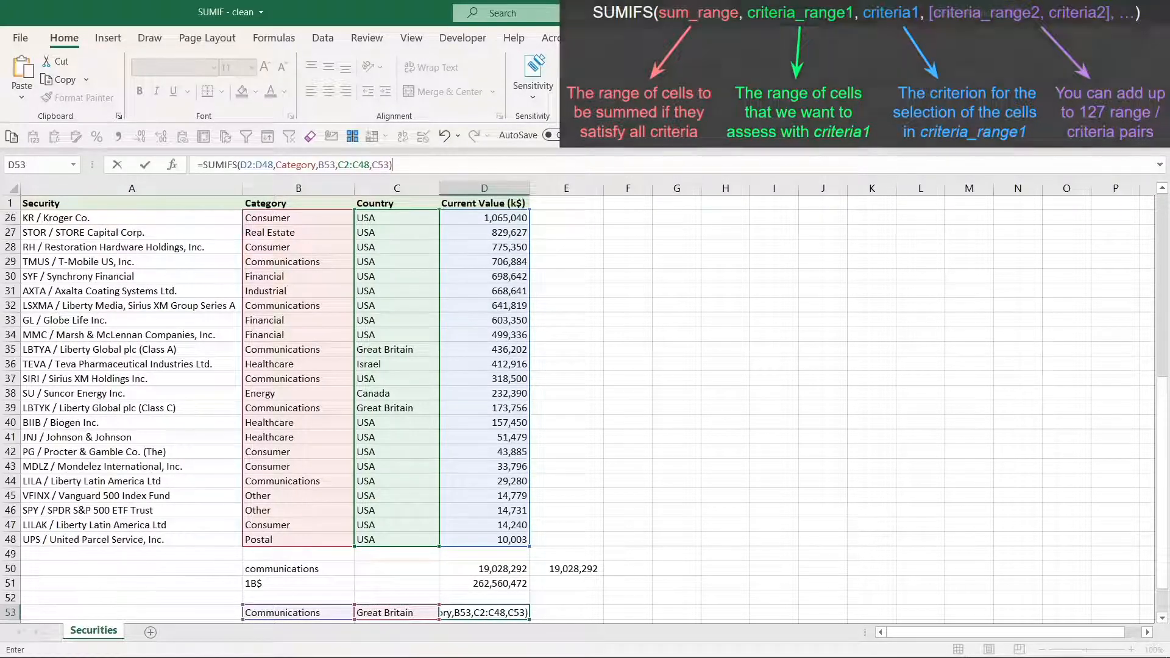
pyautogui.press('Return')
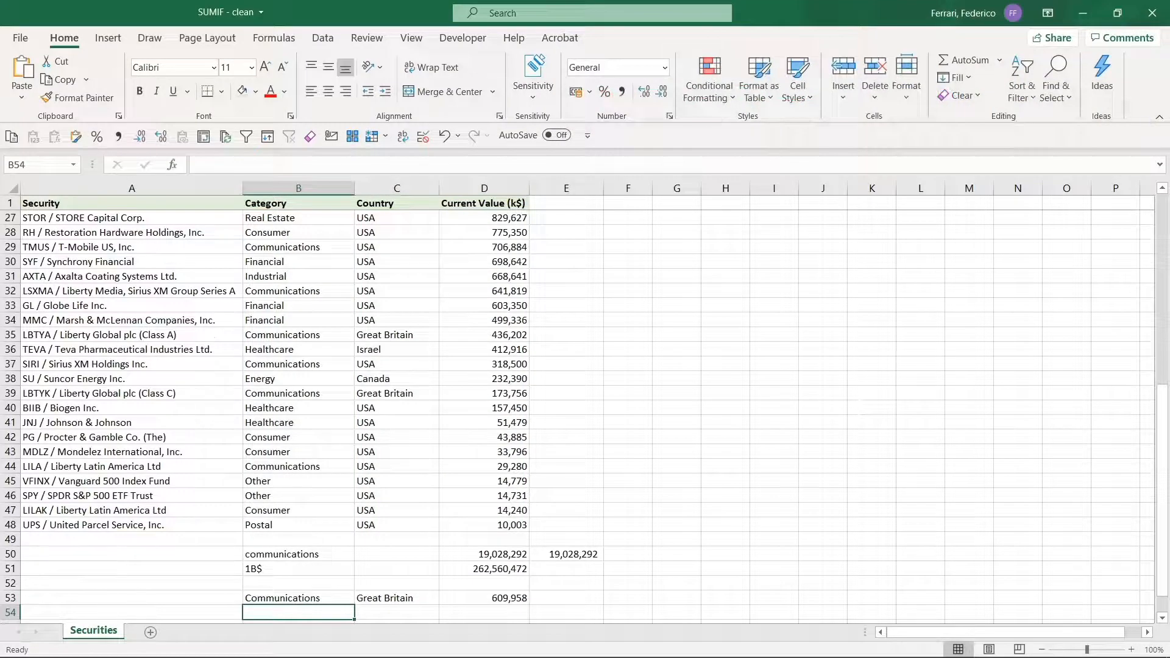